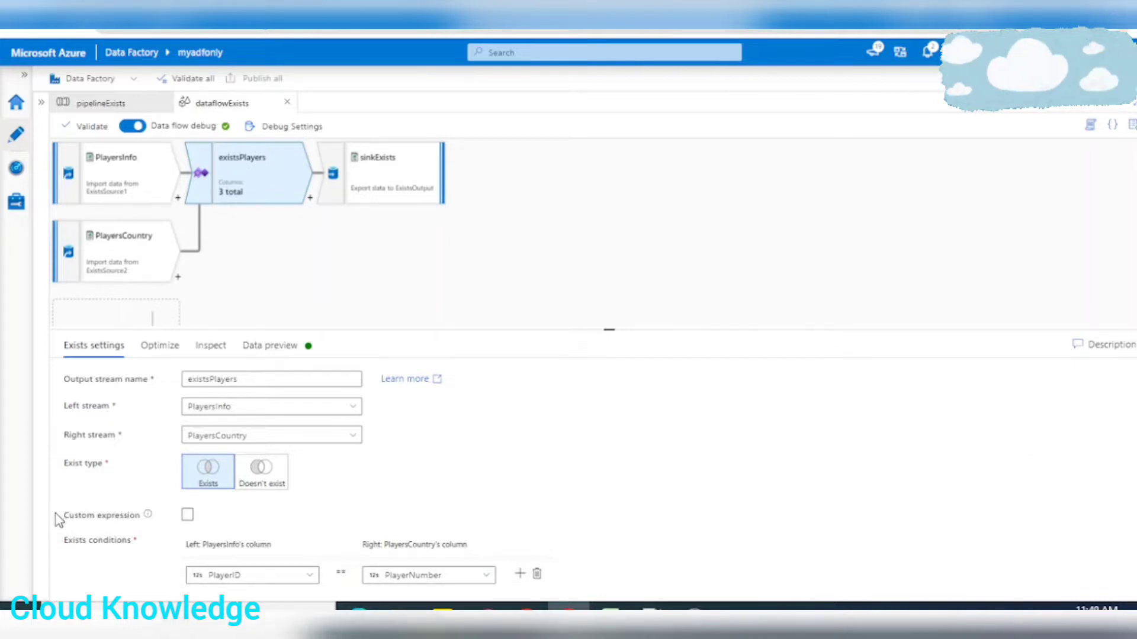
Switch to the Excel workbook and review the input and output datasets on the Exists sheet, including the PlayersInfo table
{"action": "left_click_drag", "start_coordinate": [65, 529], "coordinate": [152, 527]}
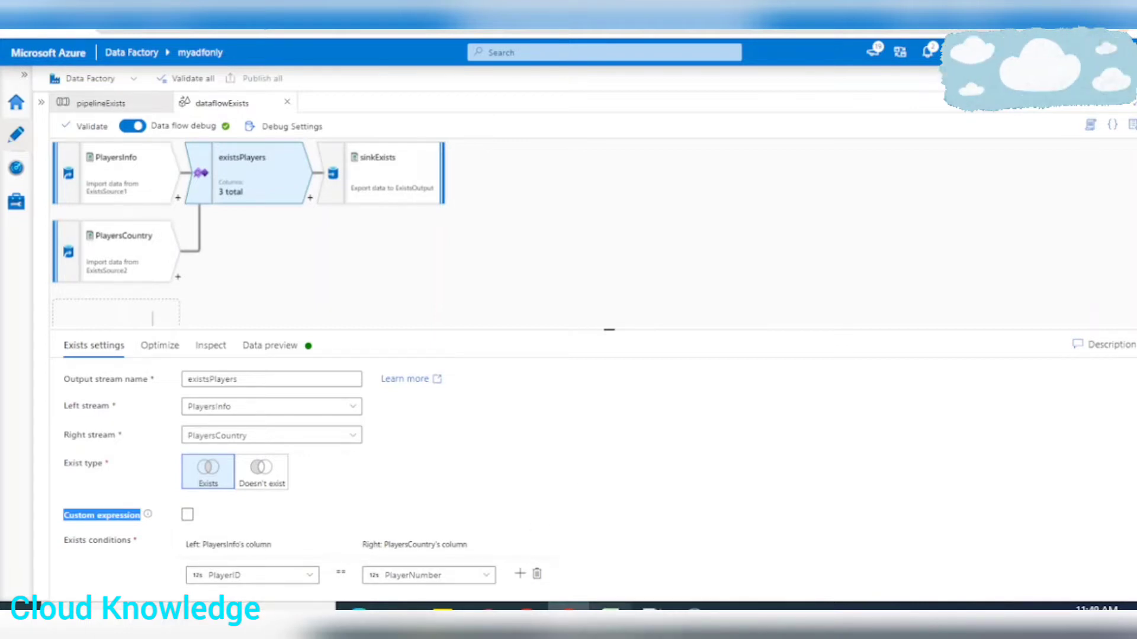
{"action": "left_click", "coordinate": [610, 613]}
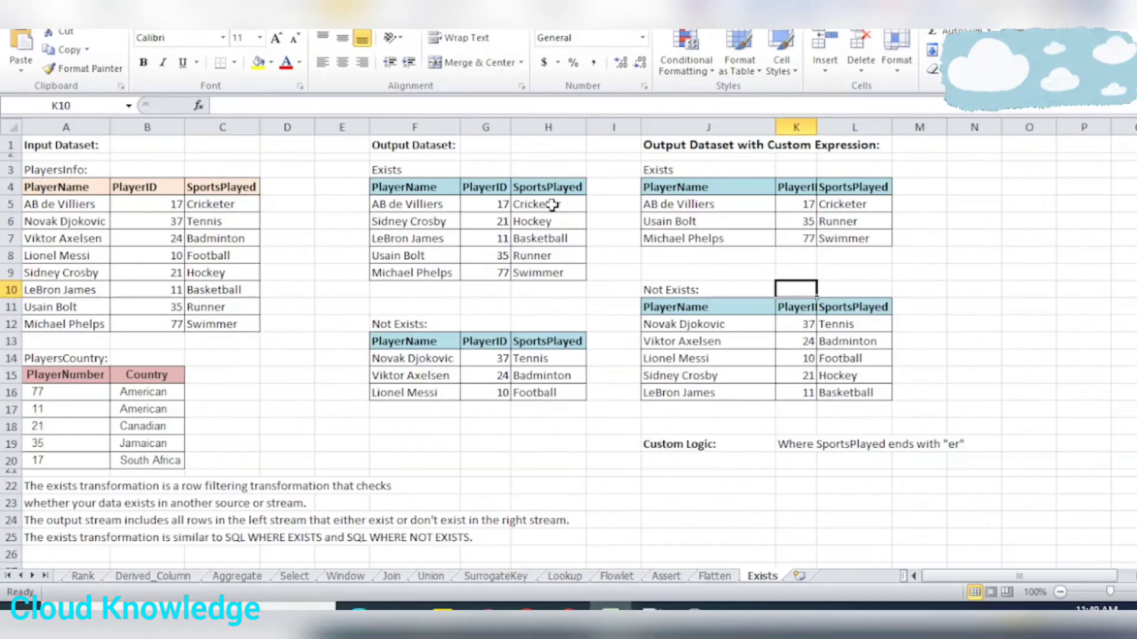
{"action": "left_click_drag", "start_coordinate": [60, 145], "coordinate": [950, 540]}
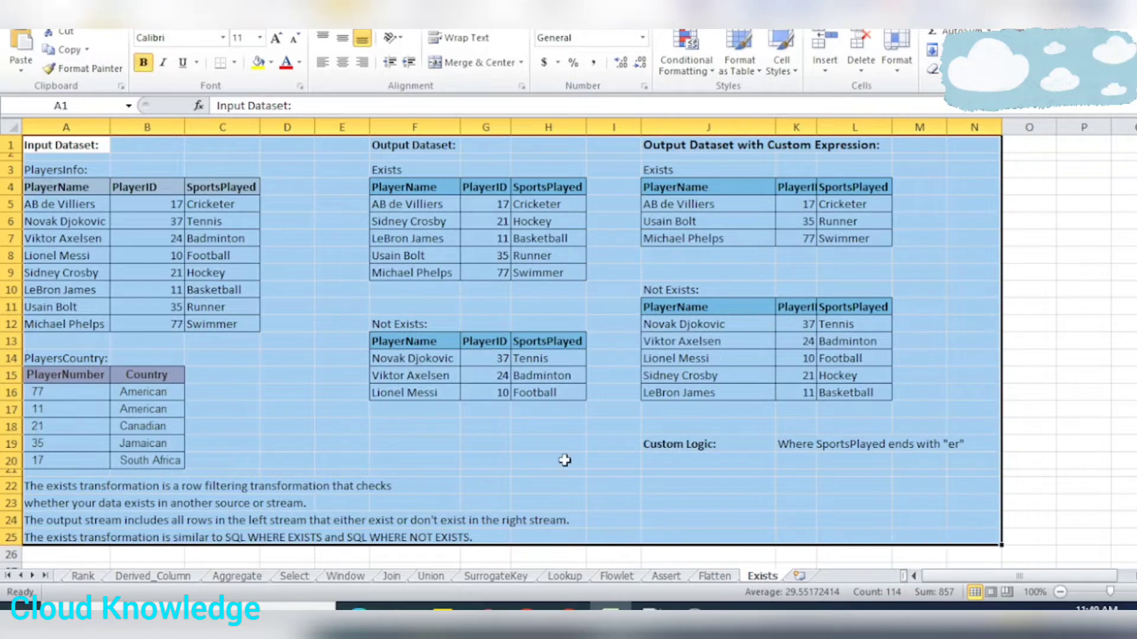
{"action": "left_click", "coordinate": [428, 242]}
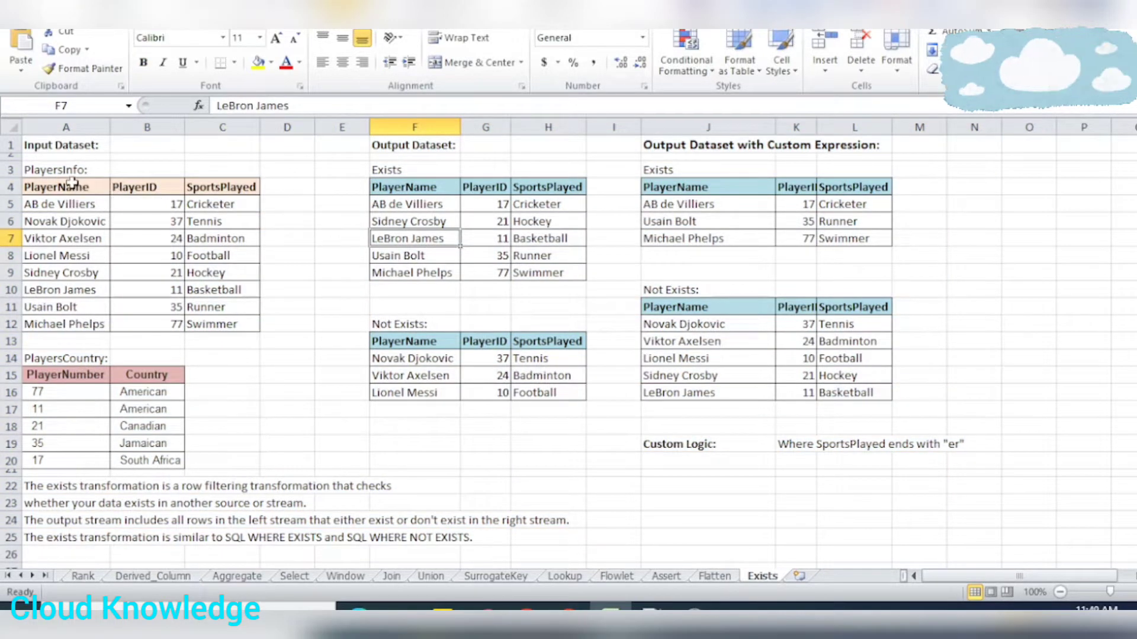
{"action": "left_click_drag", "start_coordinate": [65, 186], "coordinate": [230, 322]}
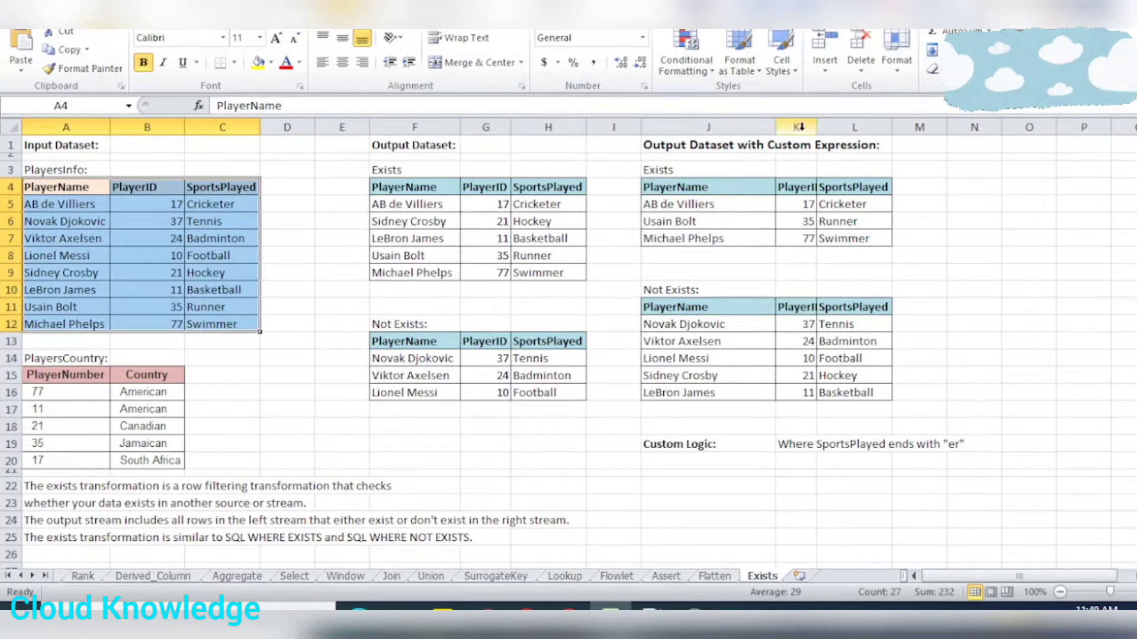
Widen column K of the custom expression output tables so the PlayerID header fits
{"action": "double_click", "coordinate": [817, 123]}
{"action": "left_click", "coordinate": [794, 223]}
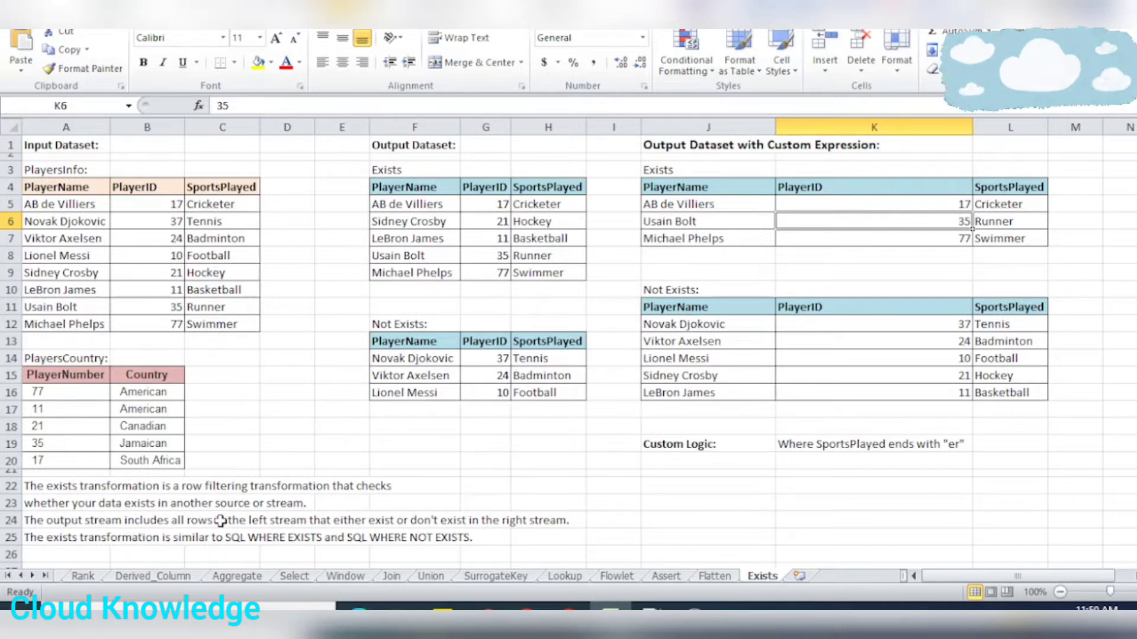
Review the Exists transformation notes, the PlayersInfo table's SportsPlayed column and the Custom Logic entry
{"action": "left_click", "coordinate": [195, 521]}
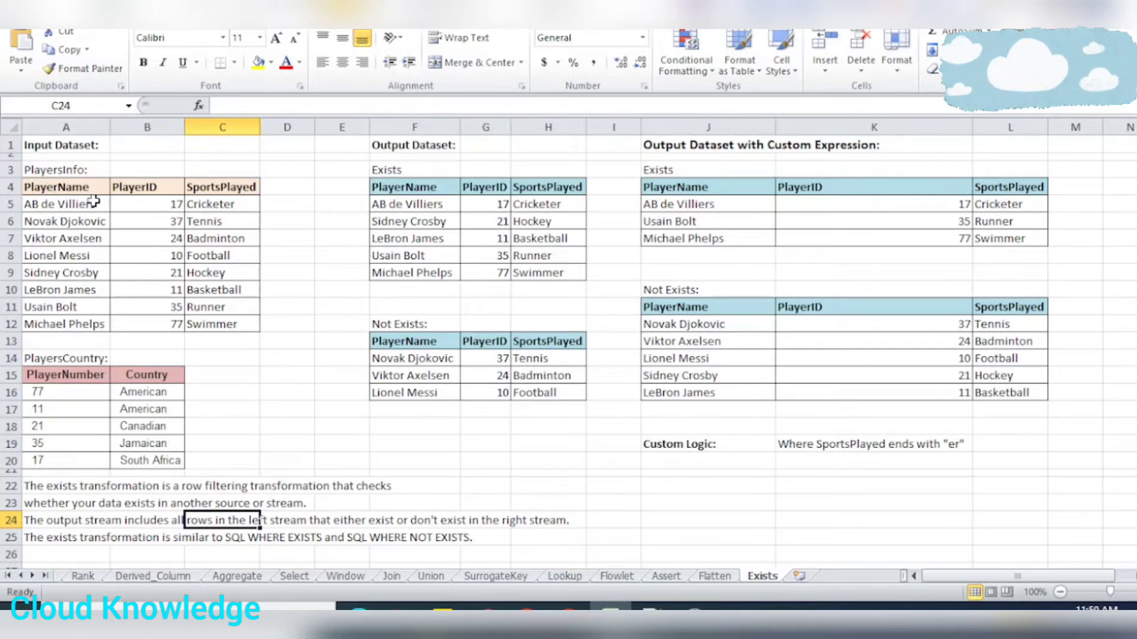
{"action": "left_click_drag", "start_coordinate": [72, 187], "coordinate": [228, 328]}
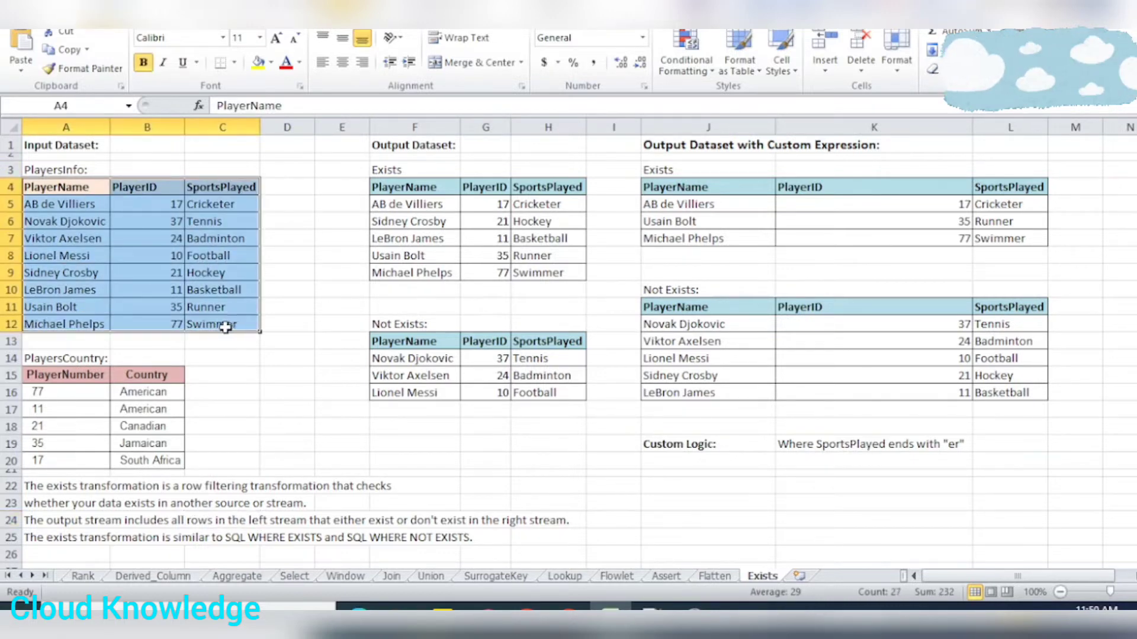
{"action": "left_click", "coordinate": [222, 221]}
{"action": "left_click", "coordinate": [220, 182]}
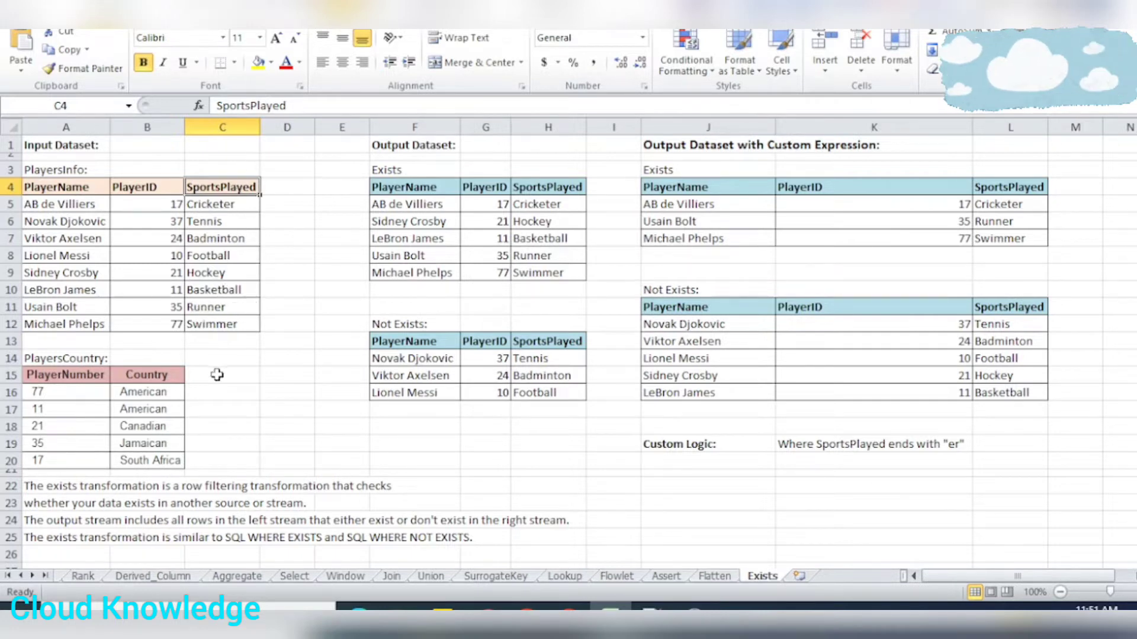
{"action": "left_click", "coordinate": [201, 326]}
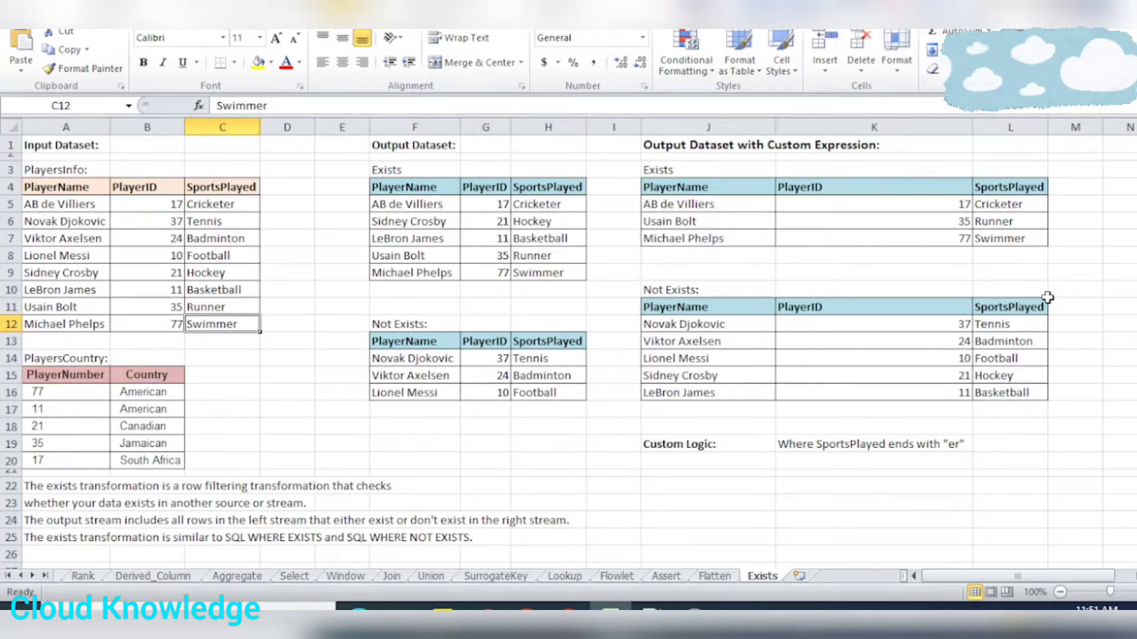
{"action": "left_click", "coordinate": [693, 445]}
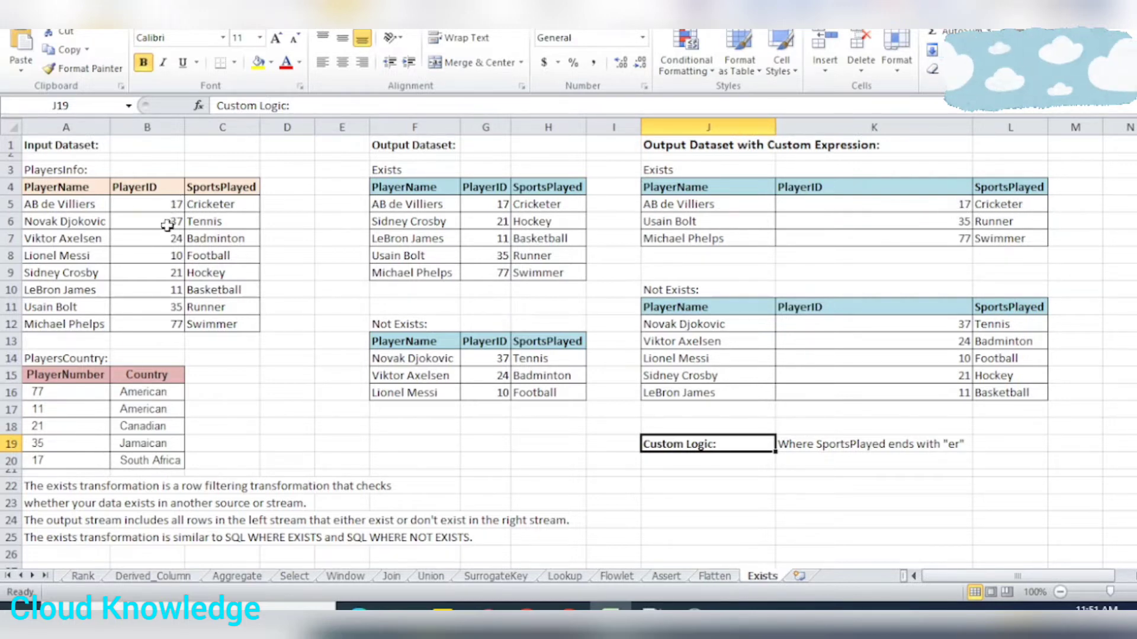
Compare the Exists and Not Exists tables under Output Dataset with Custom Expression, including their SportsPlayed values
{"action": "left_click_drag", "start_coordinate": [690, 171], "coordinate": [1010, 241]}
{"action": "left_click", "coordinate": [863, 379]}
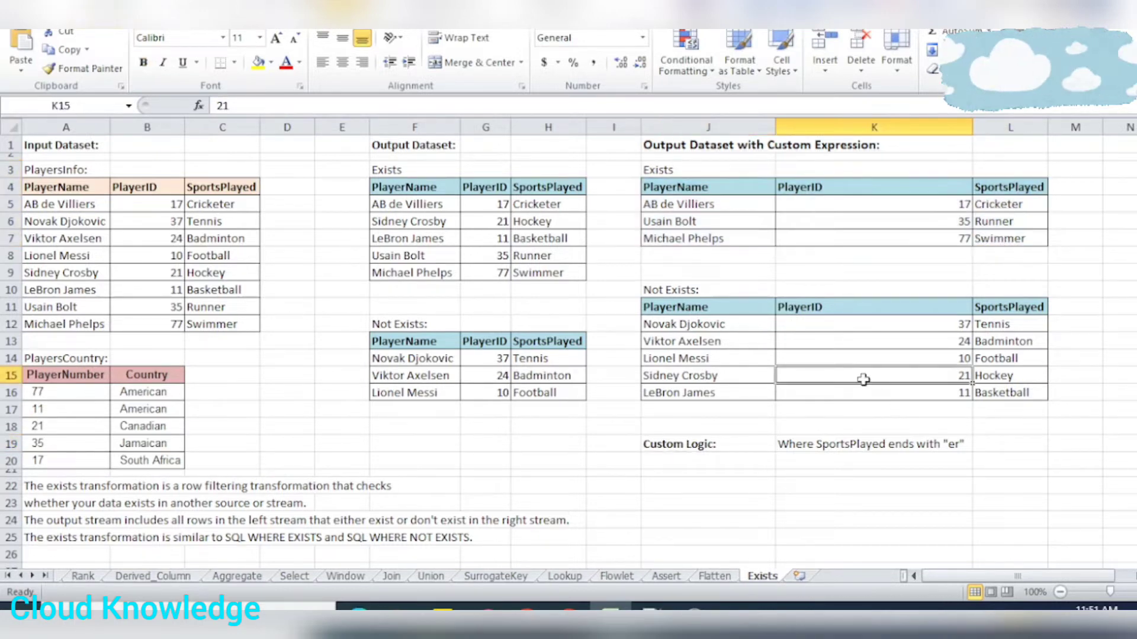
{"action": "left_click", "coordinate": [672, 272]}
{"action": "left_click", "coordinate": [688, 290]}
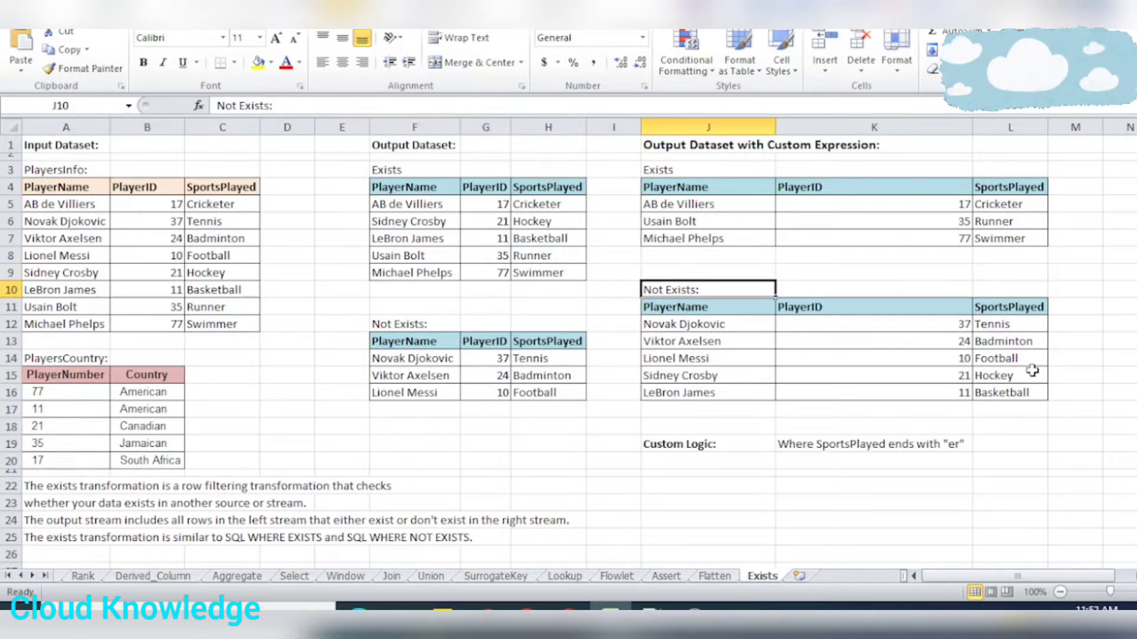
{"action": "left_click_drag", "start_coordinate": [997, 322], "coordinate": [1013, 393]}
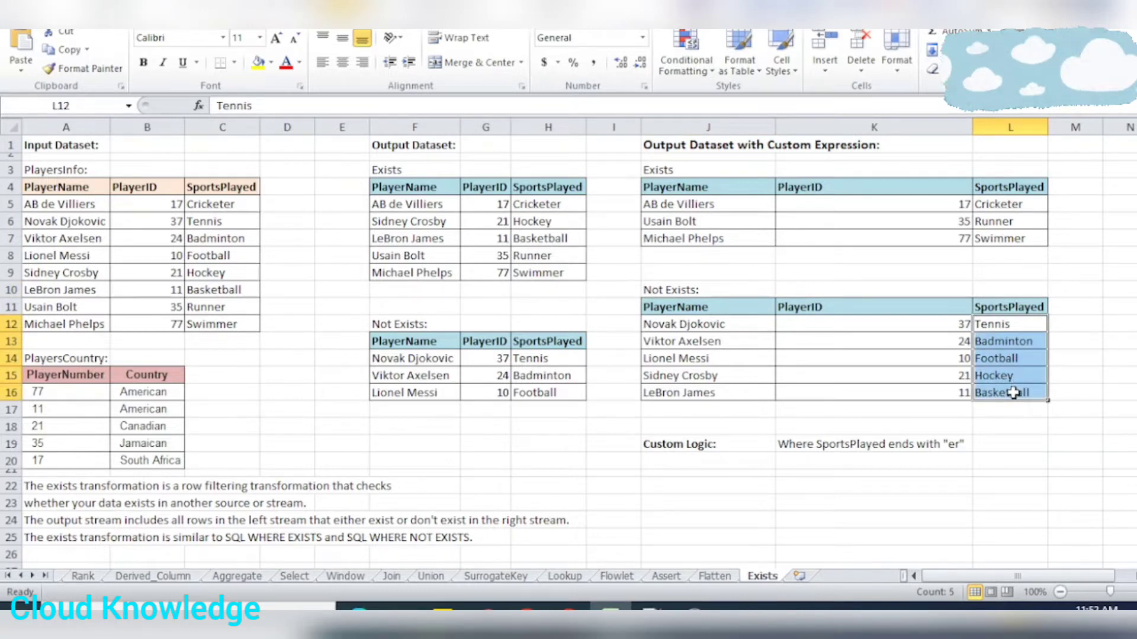
{"action": "left_click_drag", "start_coordinate": [669, 306], "coordinate": [1026, 396]}
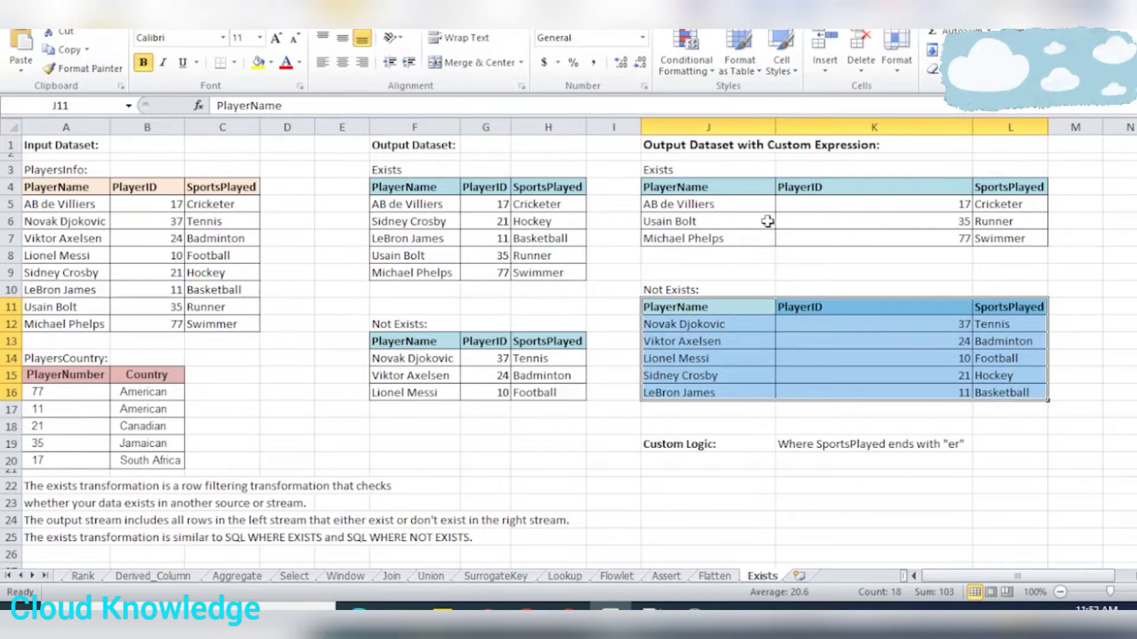
{"action": "left_click_drag", "start_coordinate": [749, 193], "coordinate": [990, 237]}
Switch to Azure Data Factory and review pipelineExists plus the PlayersInfo, PlayersCountry and existsPlayers settings in dataflowExists
{"action": "left_click", "coordinate": [568, 609]}
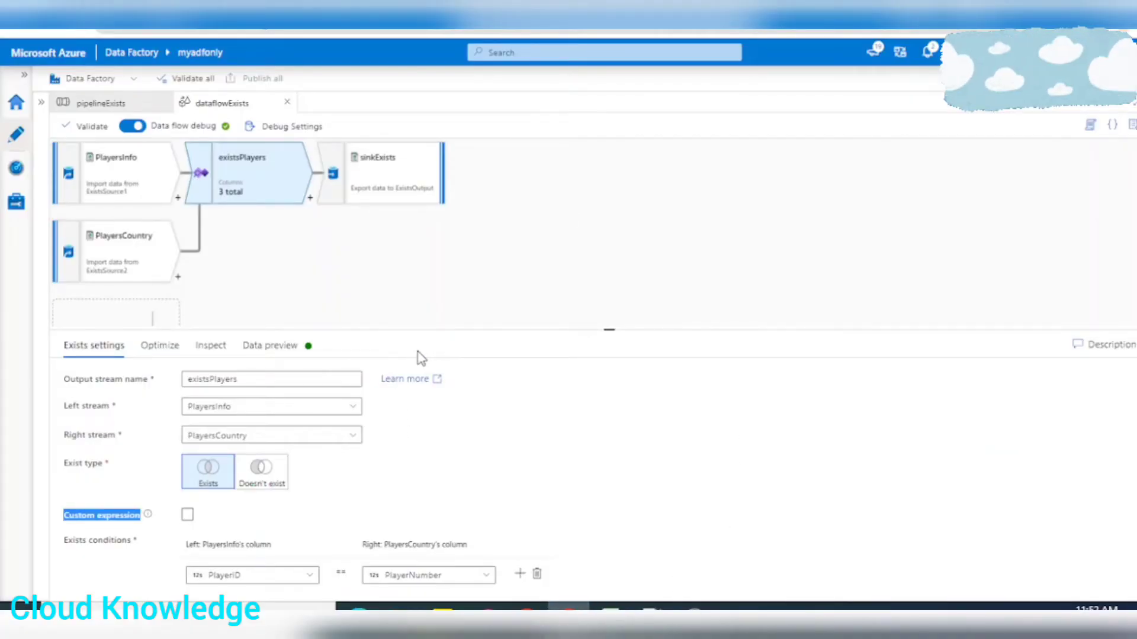
{"action": "left_click", "coordinate": [98, 103]}
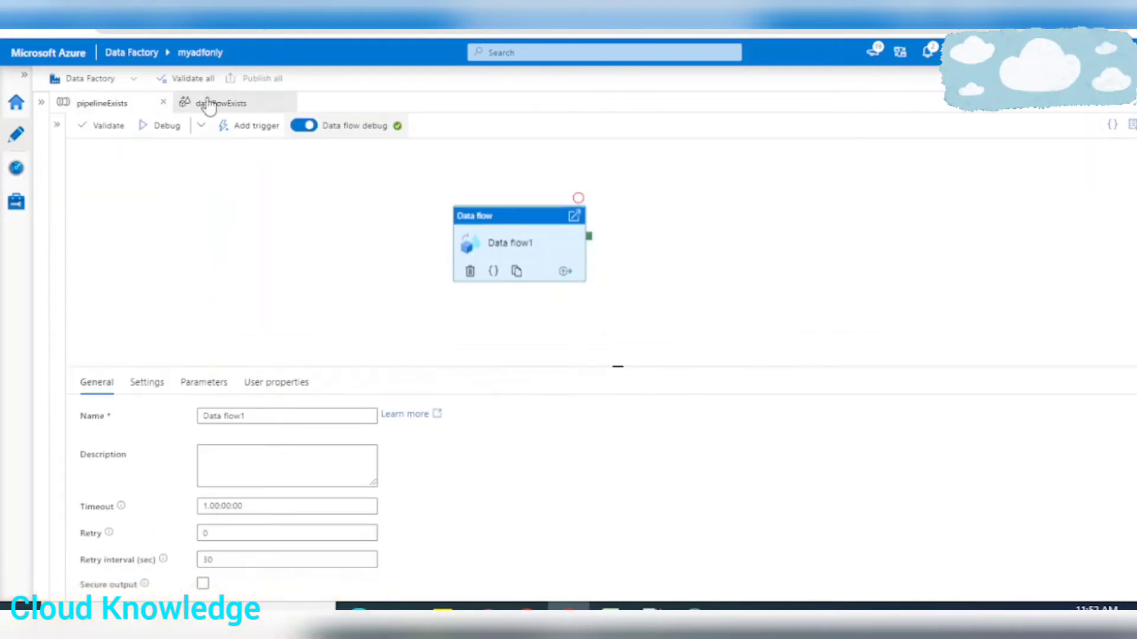
{"action": "left_click", "coordinate": [235, 105]}
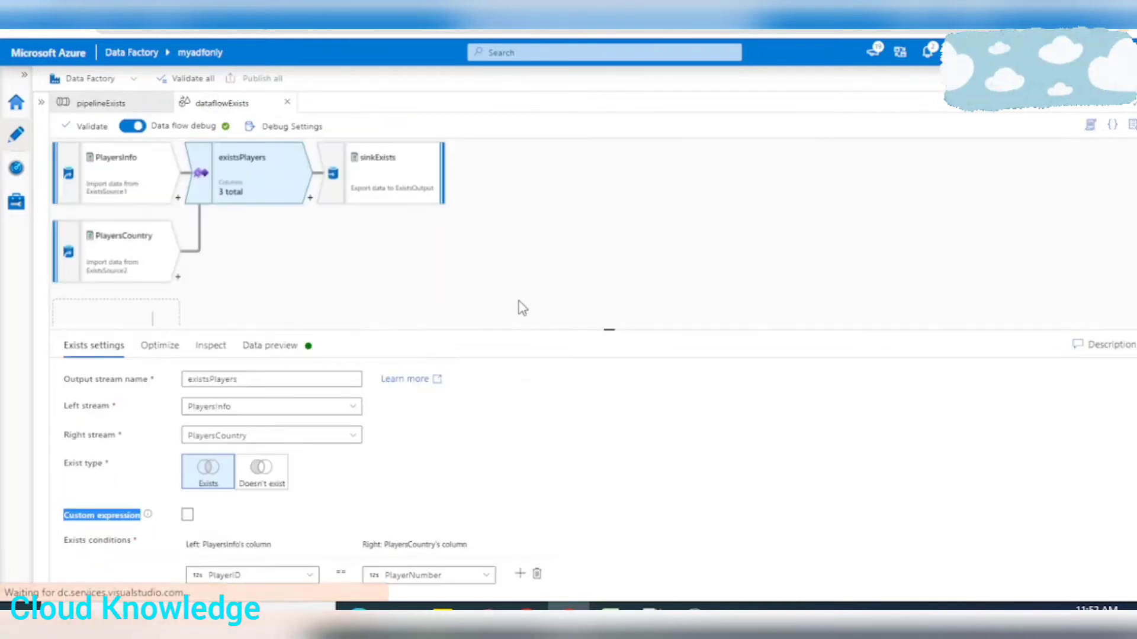
{"action": "left_click", "coordinate": [137, 188]}
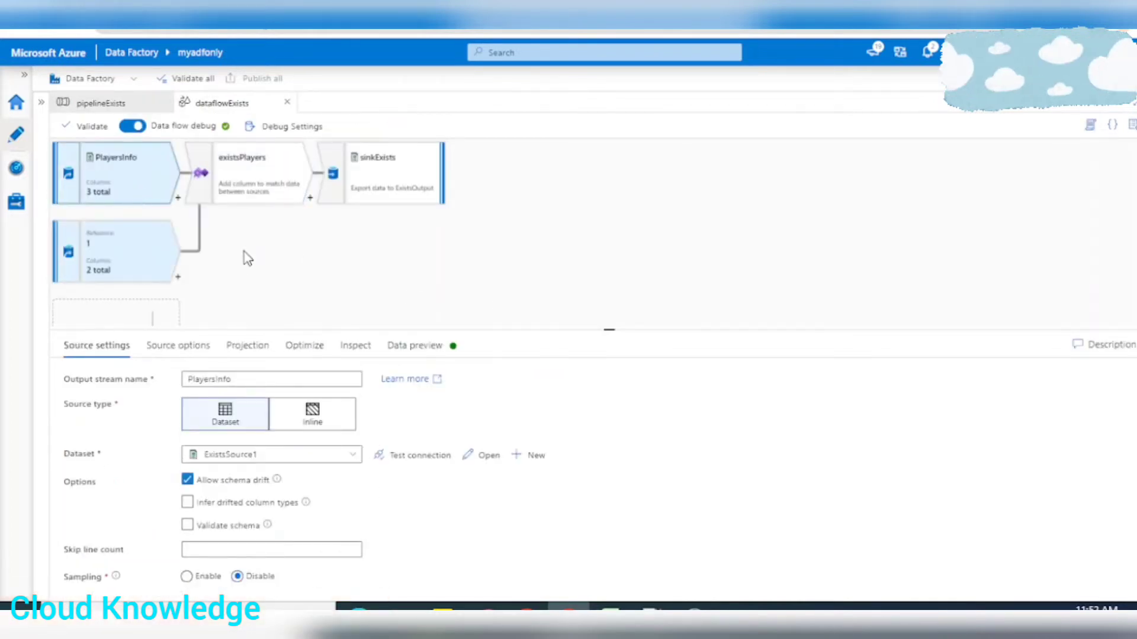
{"action": "left_click", "coordinate": [132, 262]}
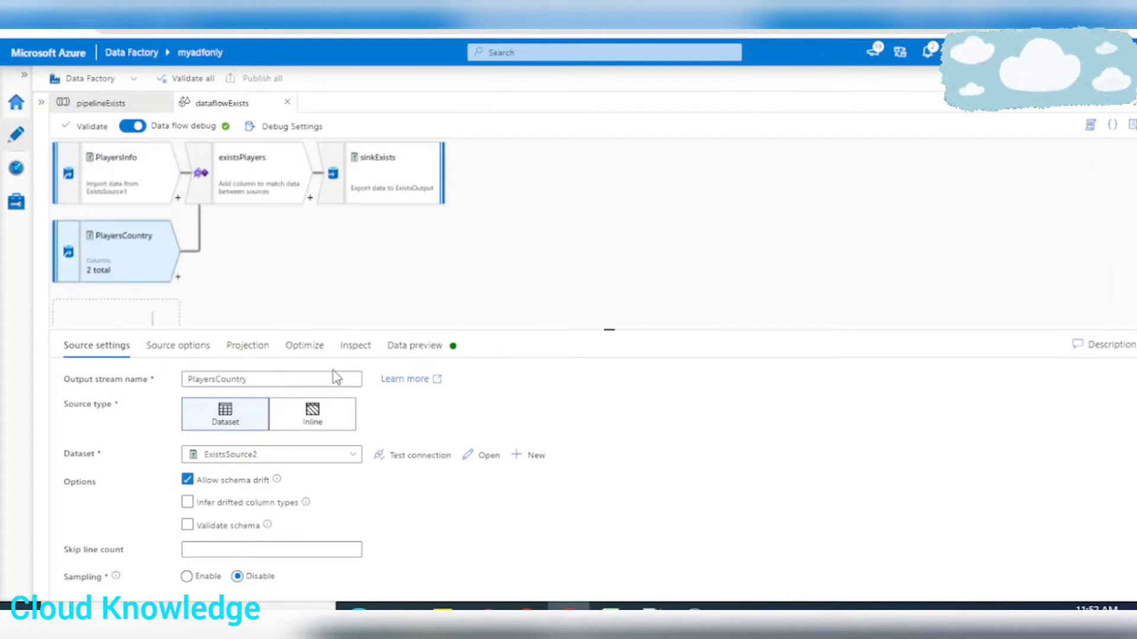
{"action": "left_click", "coordinate": [248, 192]}
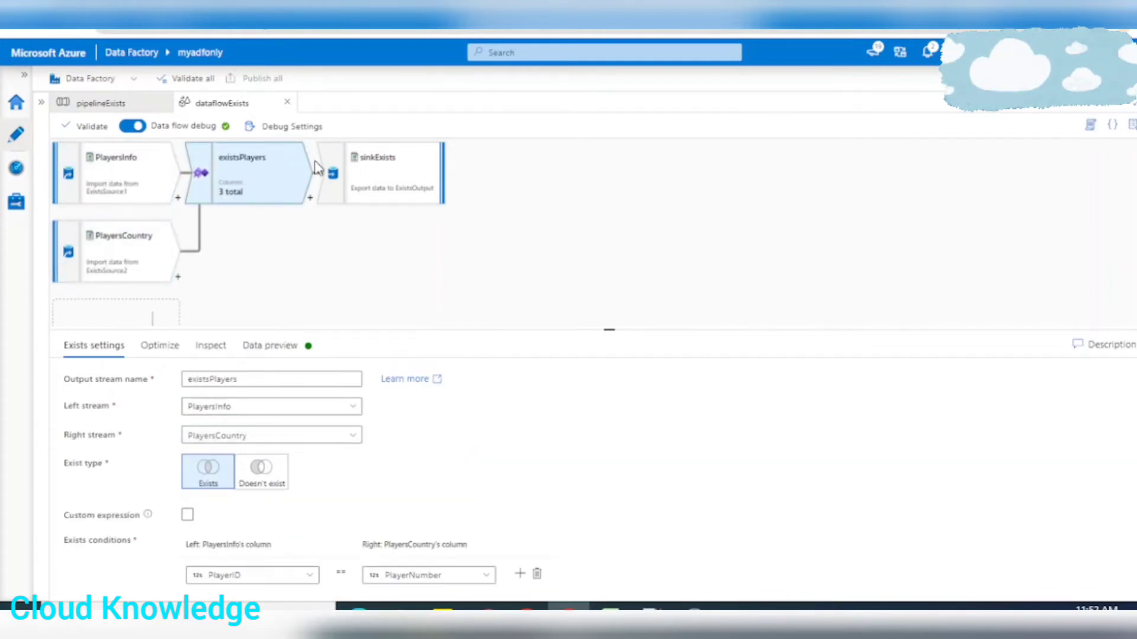
Enable the custom expression option for the existsPlayers transformation
{"action": "left_click_drag", "start_coordinate": [259, 330], "coordinate": [215, 277]}
{"action": "left_click", "coordinate": [178, 291]}
{"action": "left_click", "coordinate": [112, 292]}
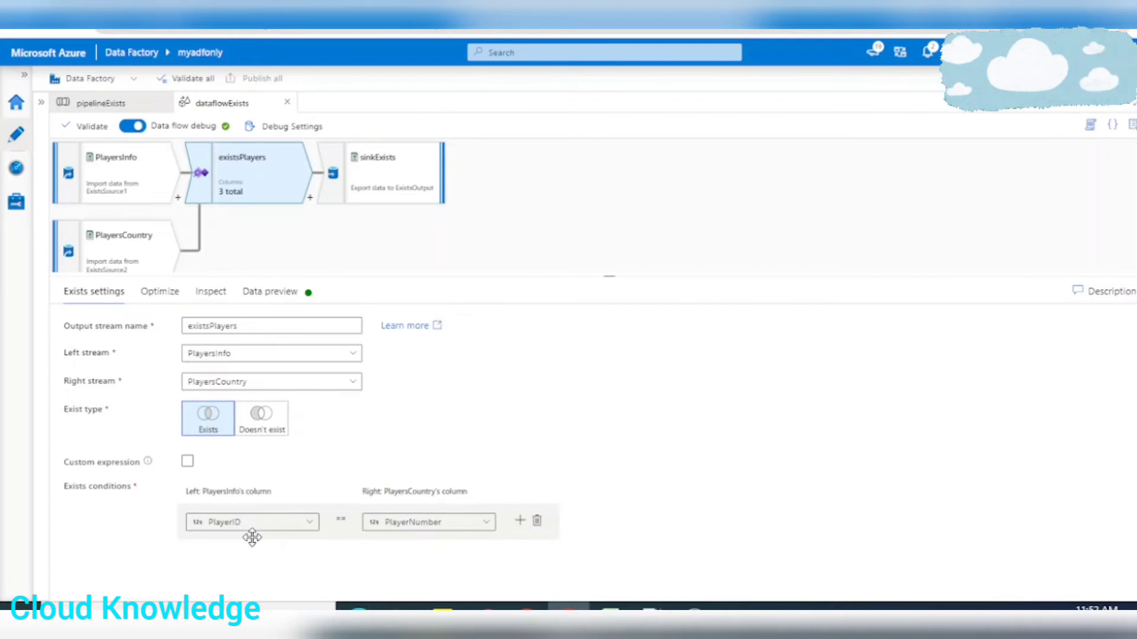
{"action": "mouse_move", "coordinate": [307, 533]}
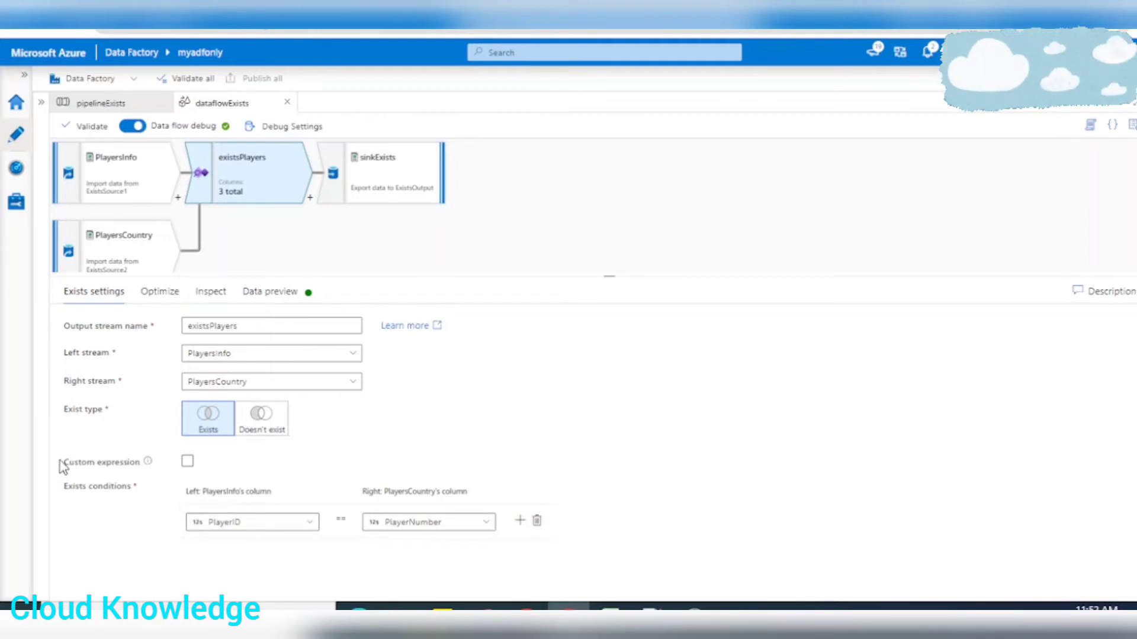
{"action": "left_click_drag", "start_coordinate": [69, 467], "coordinate": [162, 465]}
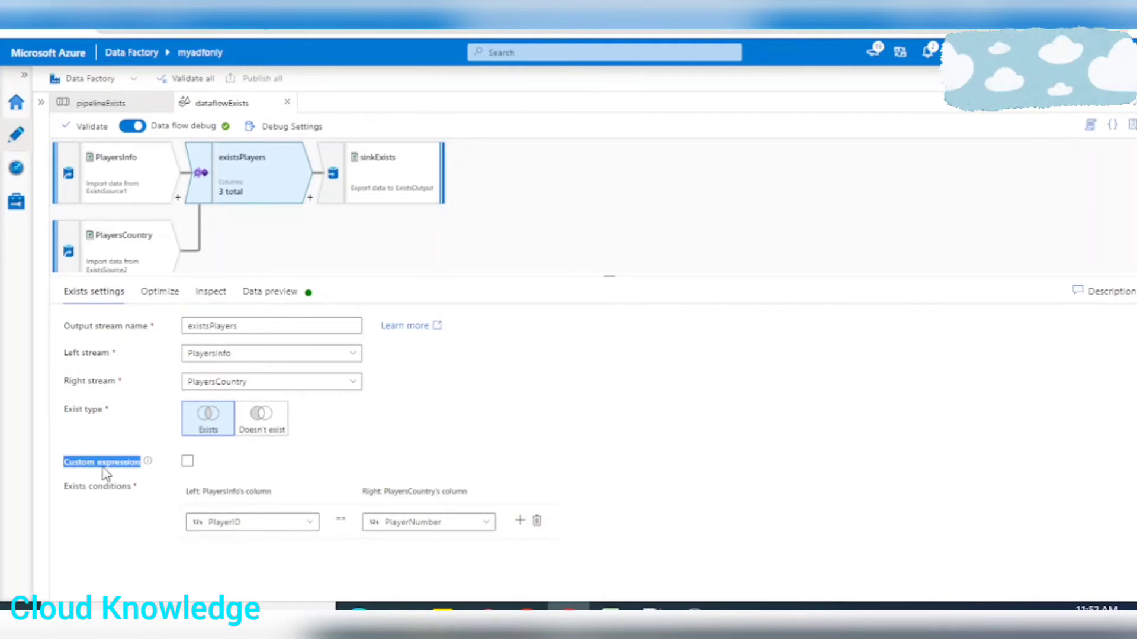
{"action": "left_click", "coordinate": [186, 463]}
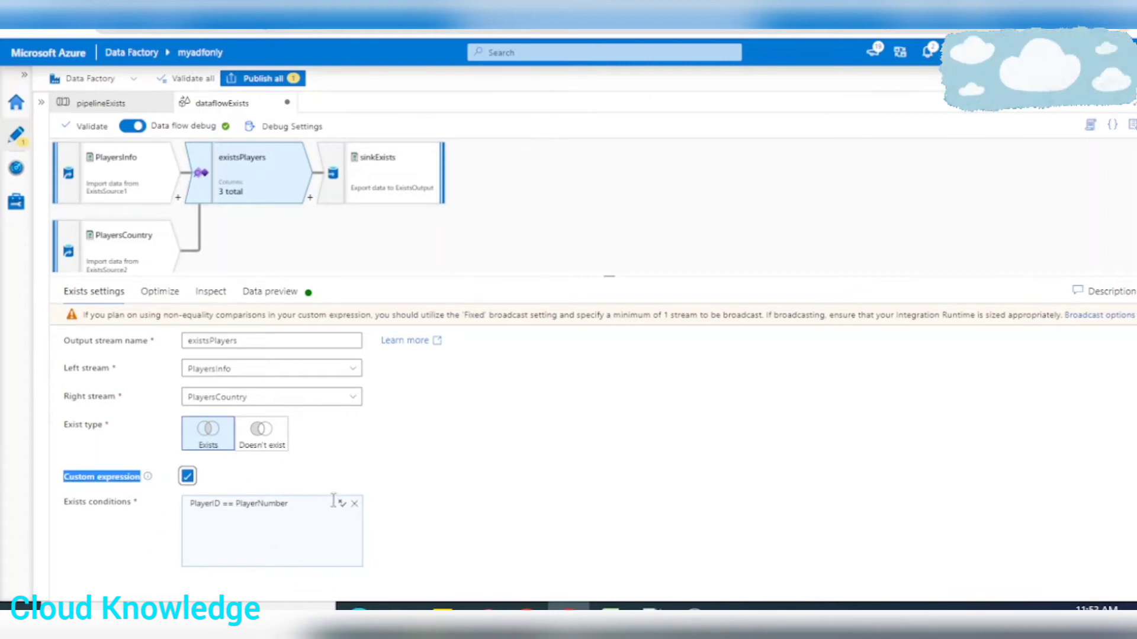
Open the Exists condition in the expression builder and append && followed by the like function after PlayerID == PlayerNumber
{"action": "left_click", "coordinate": [275, 563]}
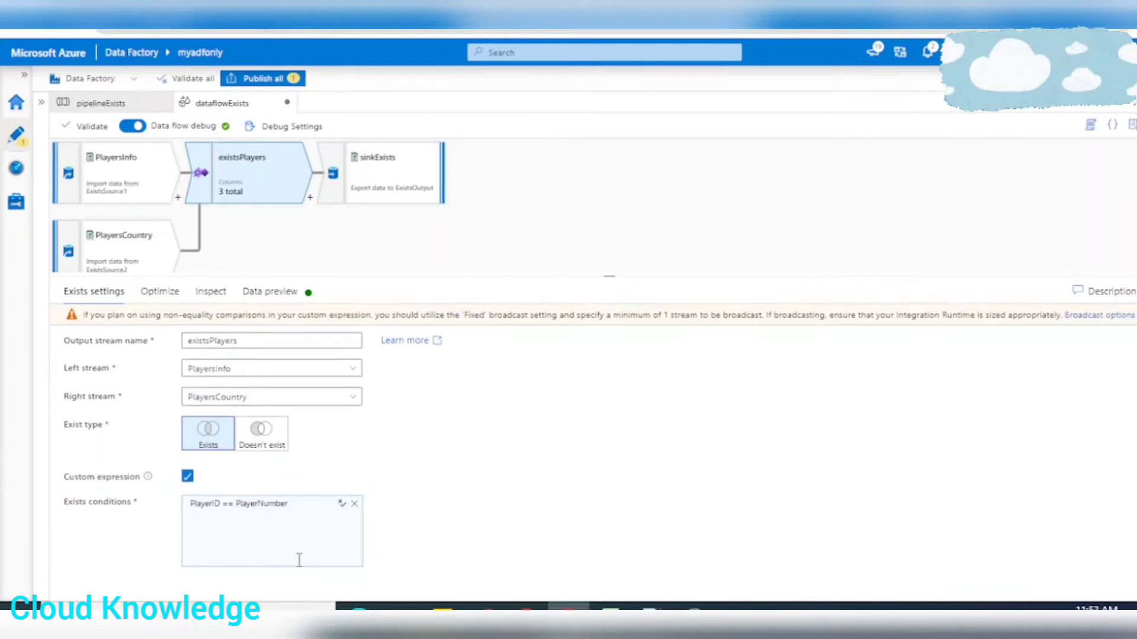
{"action": "left_click", "coordinate": [293, 557]}
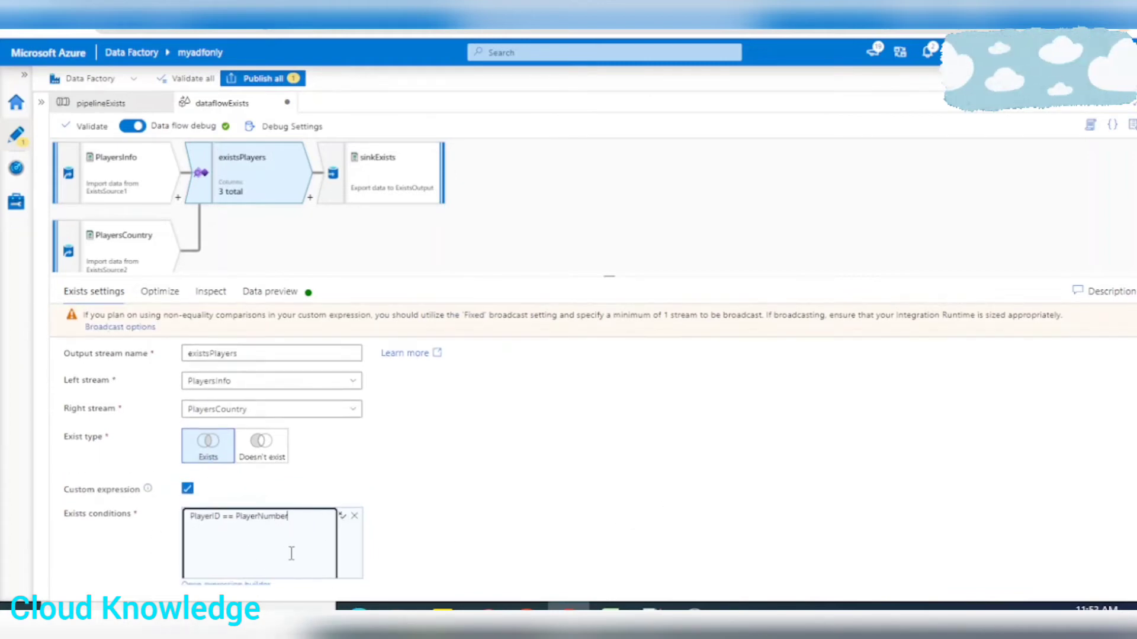
{"action": "left_click", "coordinate": [223, 584]}
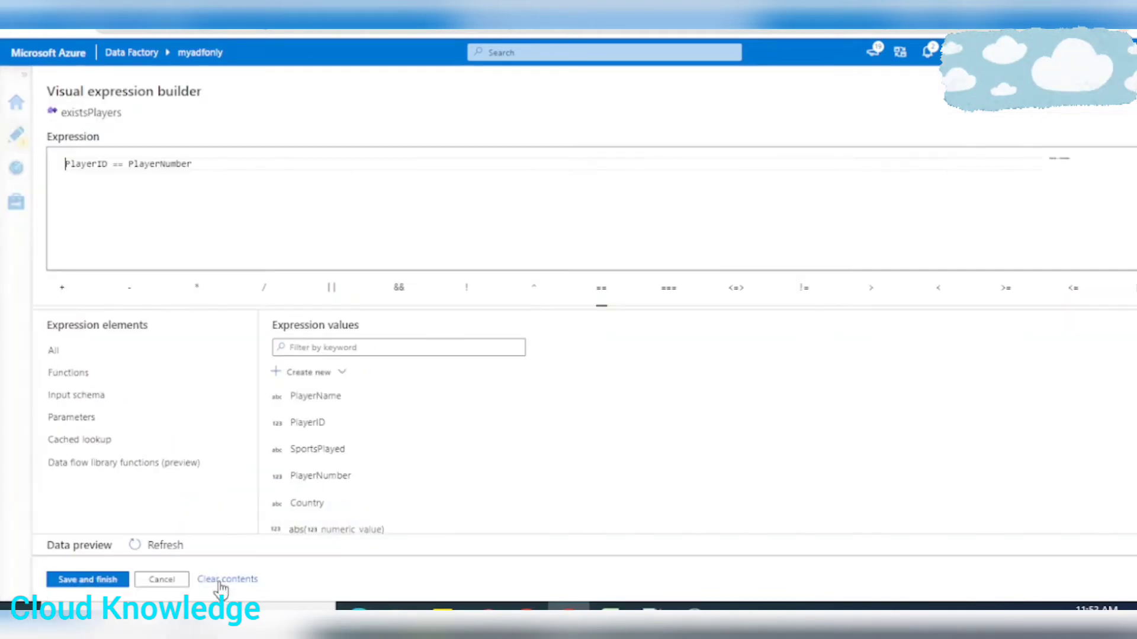
{"action": "left_click", "coordinate": [254, 165]}
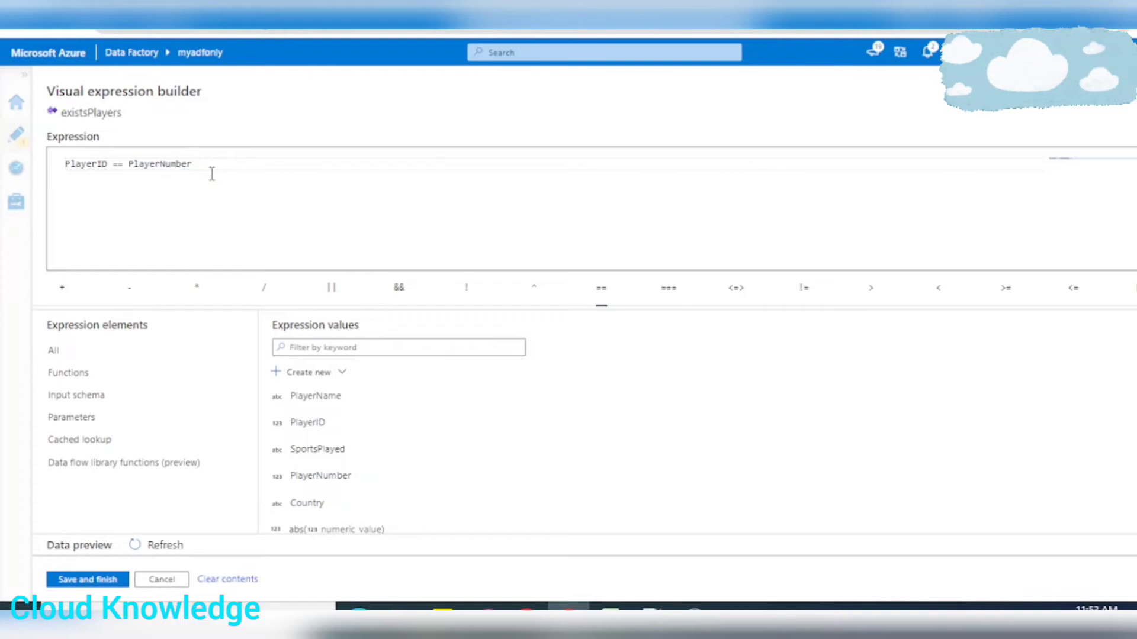
{"action": "left_click", "coordinate": [399, 288]}
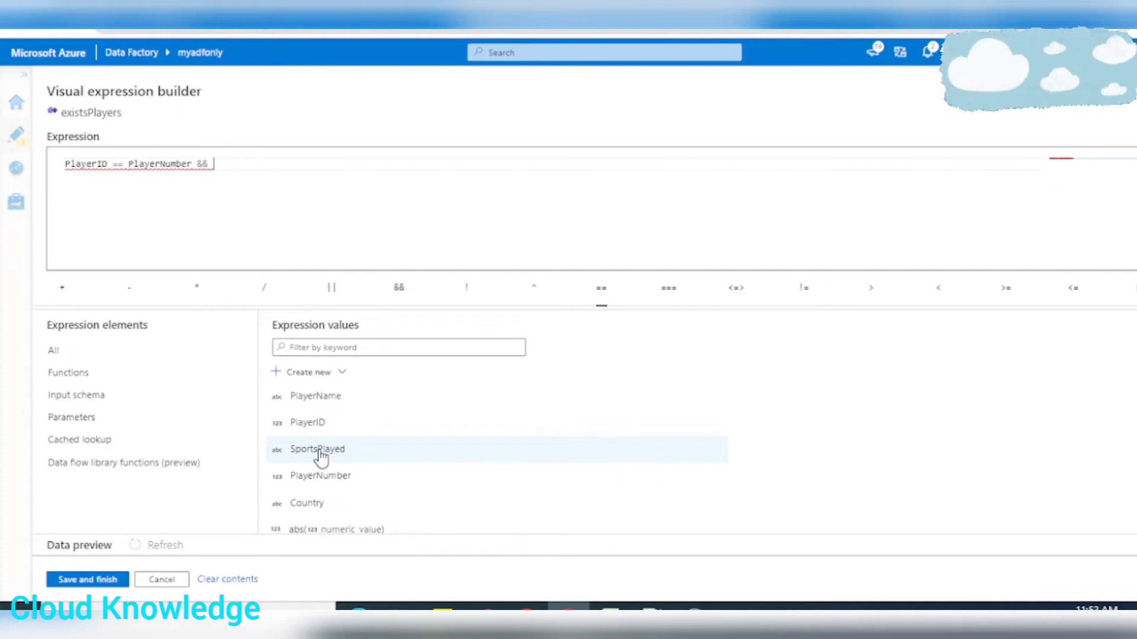
{"action": "type", "text": "like"}
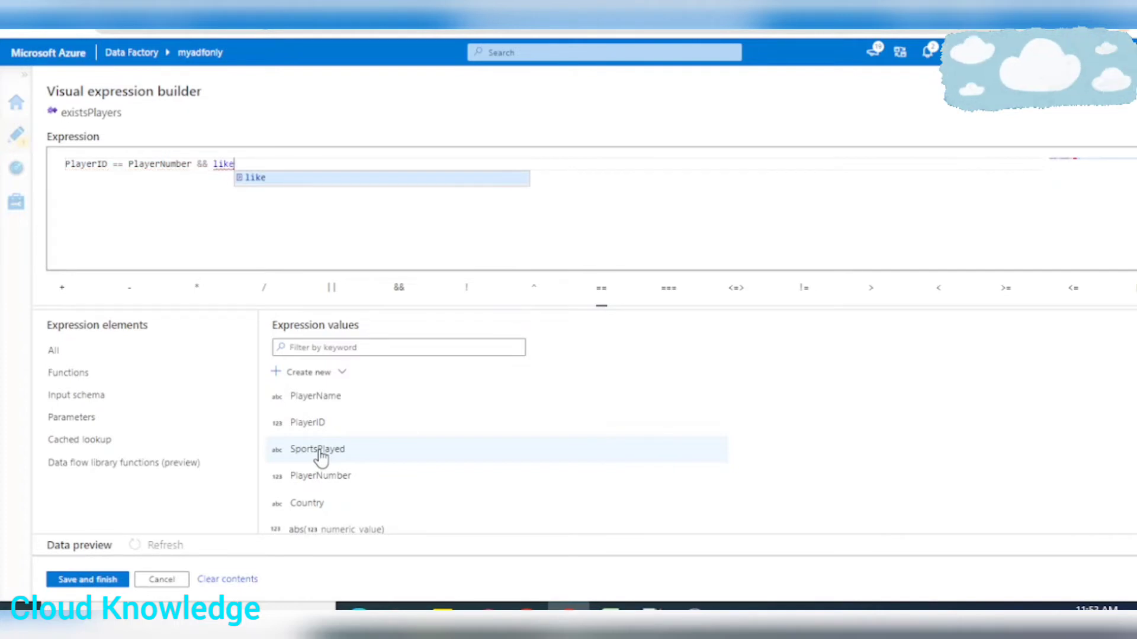
{"action": "key", "text": "Return"}
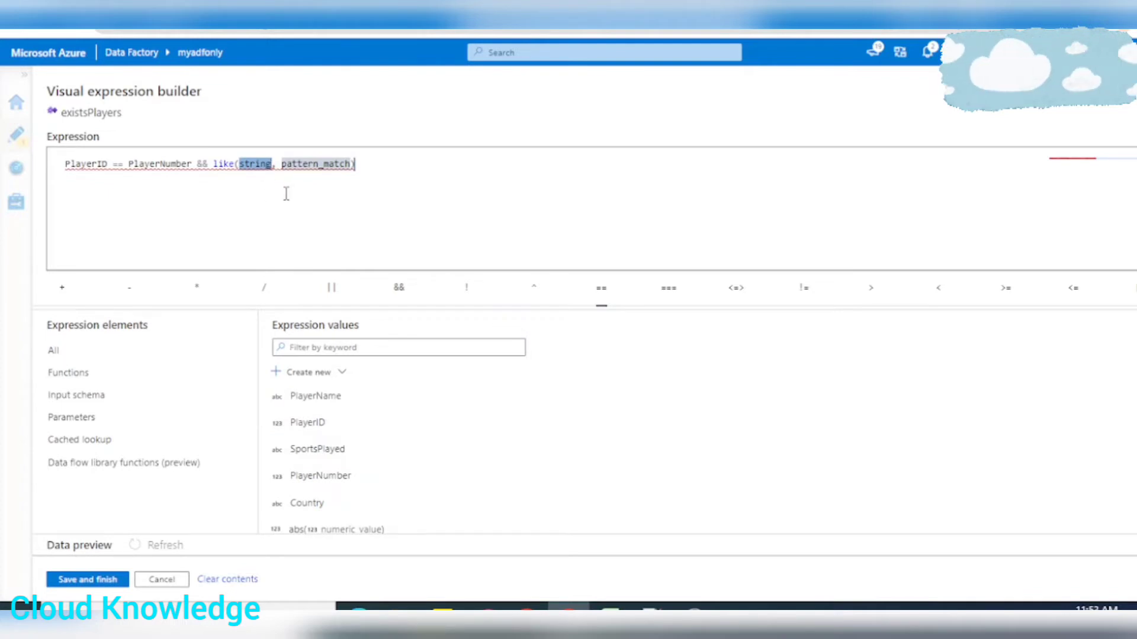
Complete the like function with SportsPlayed and the pattern '%er', and save the Exists condition expression
{"action": "left_click", "coordinate": [317, 450]}
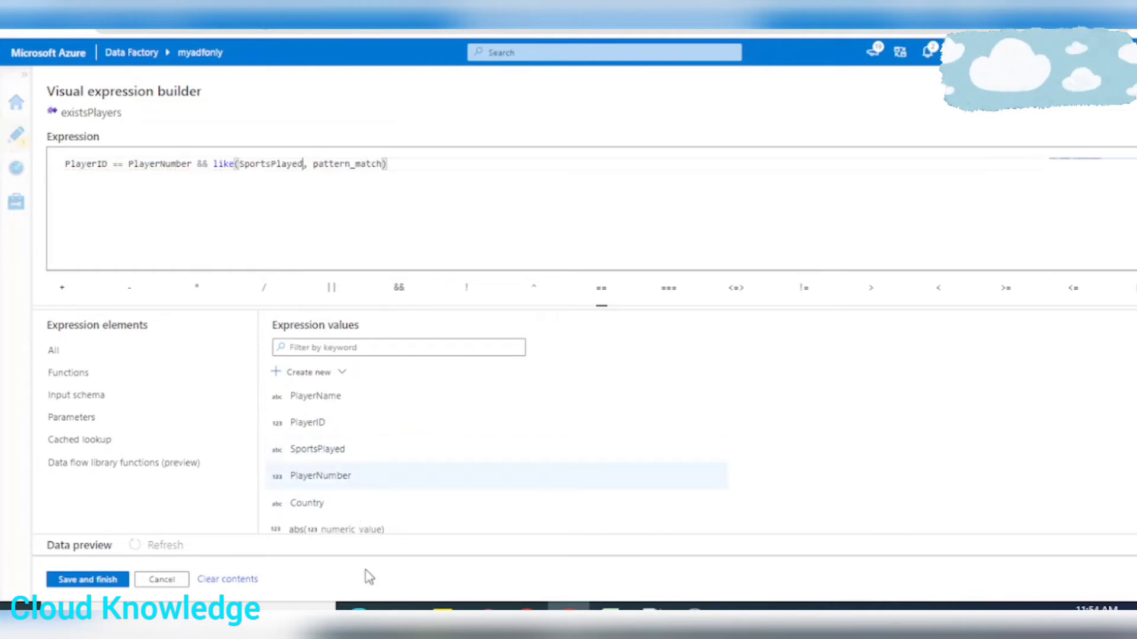
{"action": "double_click", "coordinate": [348, 165]}
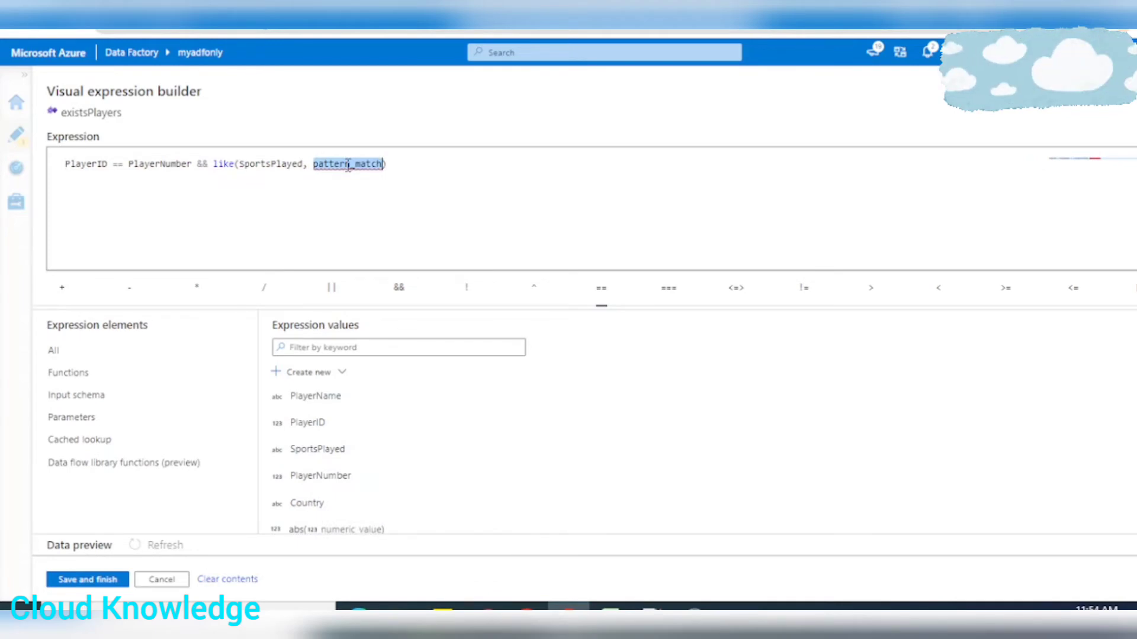
{"action": "type", "text": "'%"}
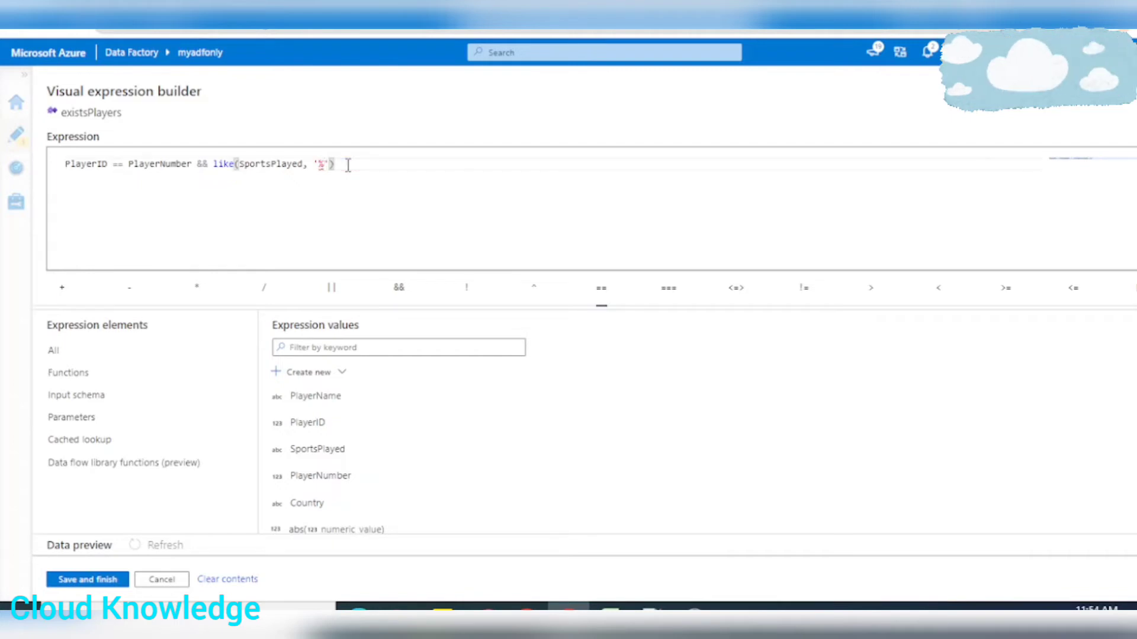
{"action": "type", "text": "er"}
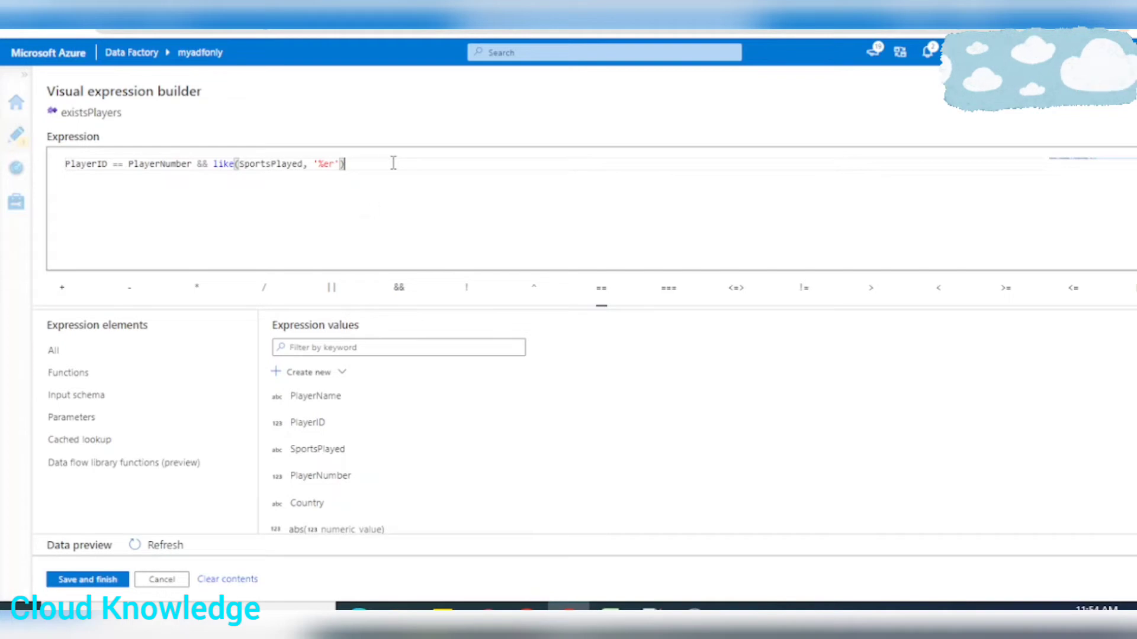
{"action": "left_click", "coordinate": [89, 579]}
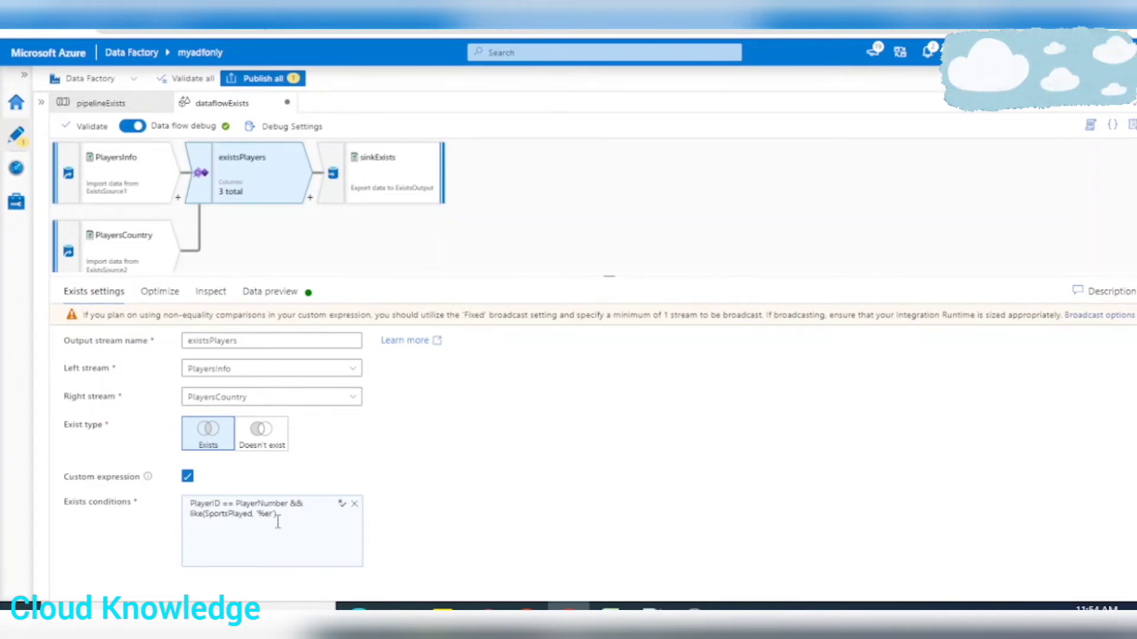
Review the saved Exists condition, the warning about the 'Fixed' broadcast setting, and the transformation's Broadcast and partition options
{"action": "left_click_drag", "start_coordinate": [278, 521], "coordinate": [195, 527]}
{"action": "left_click", "coordinate": [504, 441]}
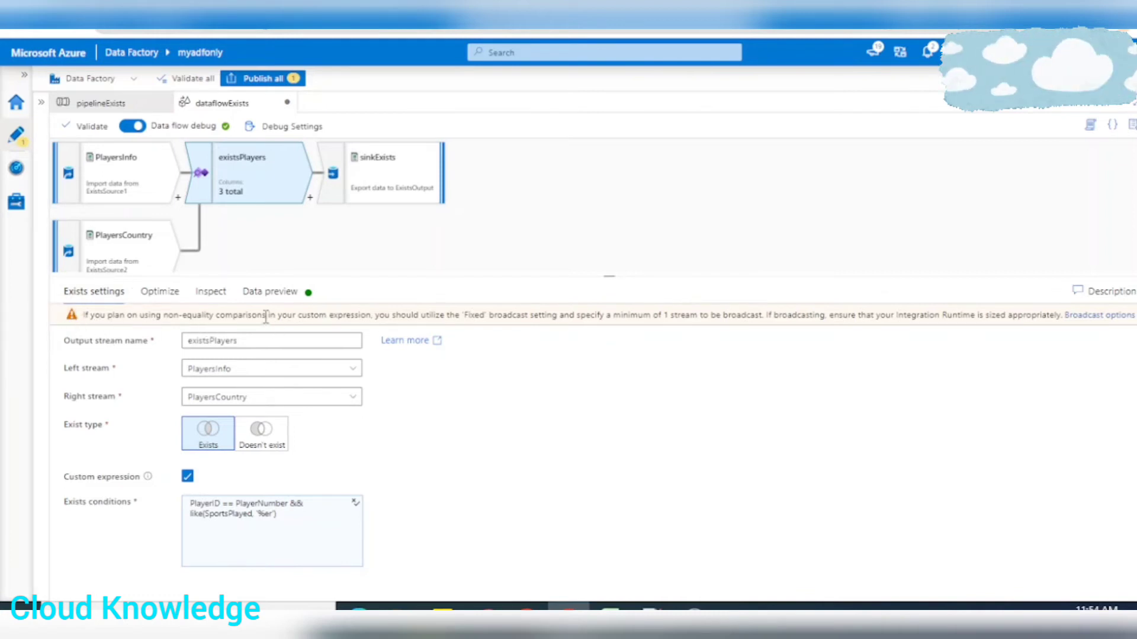
{"action": "left_click_drag", "start_coordinate": [272, 315], "coordinate": [372, 315]}
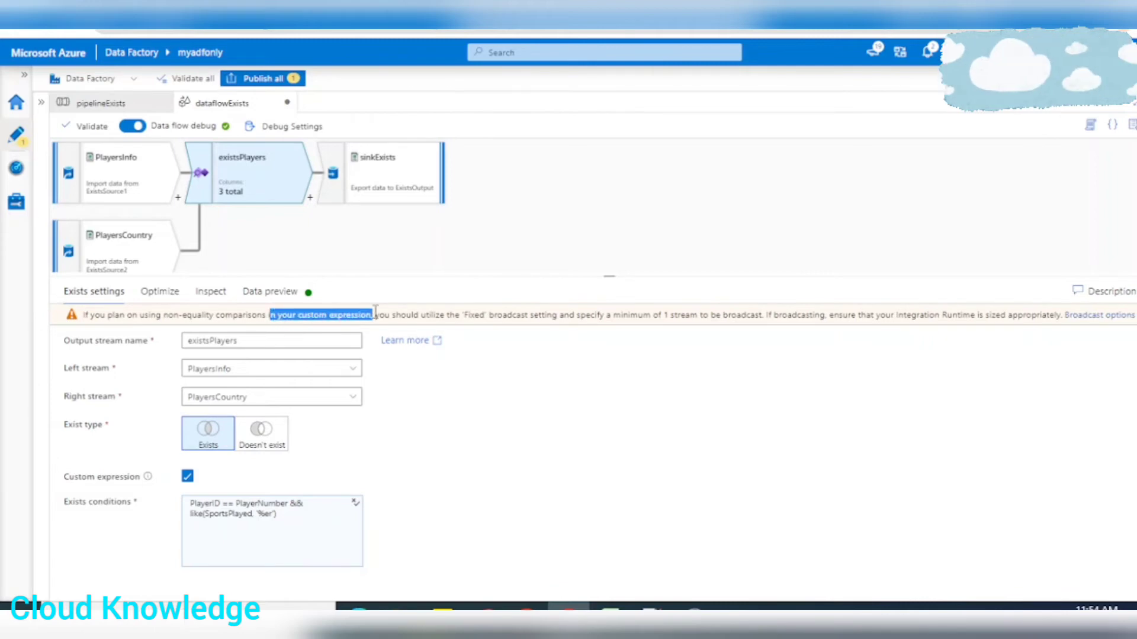
{"action": "left_click_drag", "start_coordinate": [463, 315], "coordinate": [555, 315]}
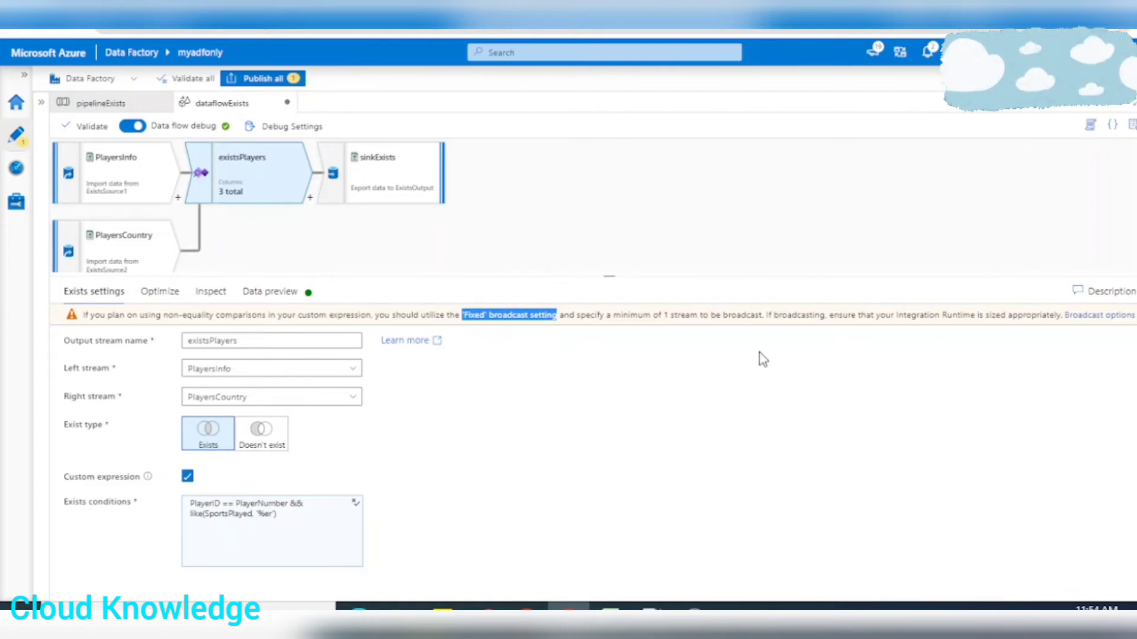
{"action": "left_click", "coordinate": [168, 301]}
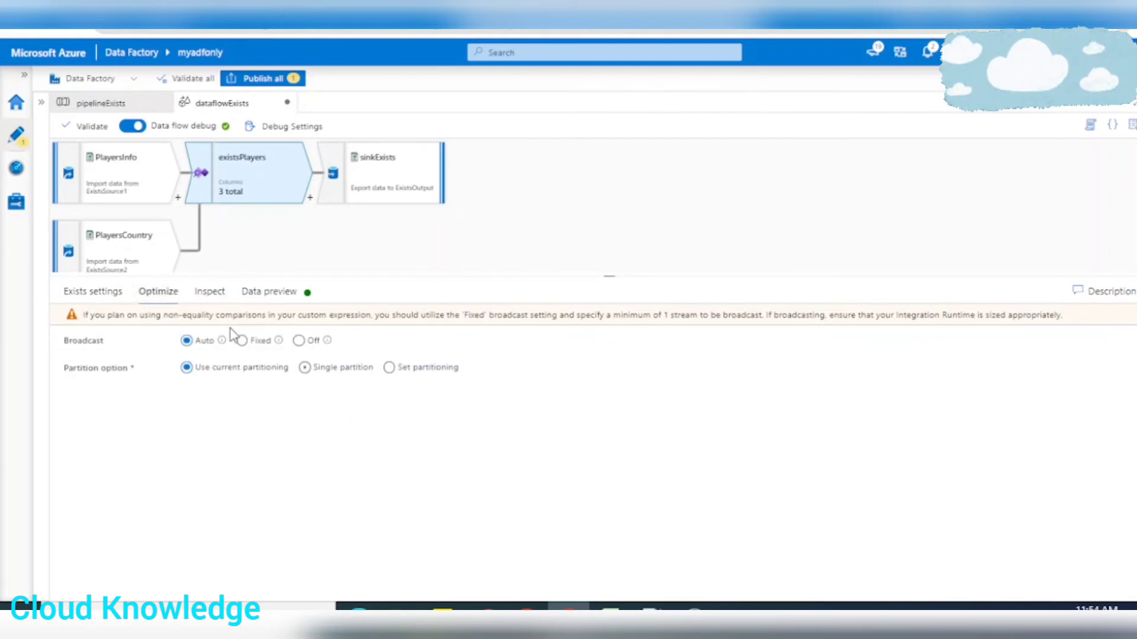
Recheck the Exists settings and refresh the data preview of existsPlayers
{"action": "left_click", "coordinate": [93, 291]}
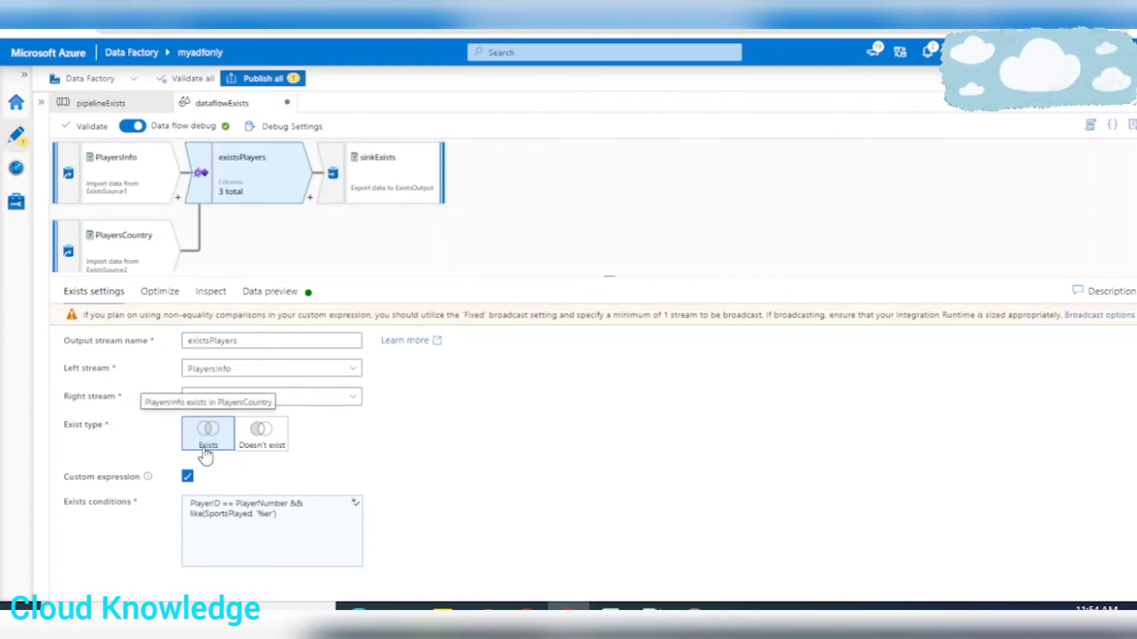
{"action": "left_click", "coordinate": [270, 291]}
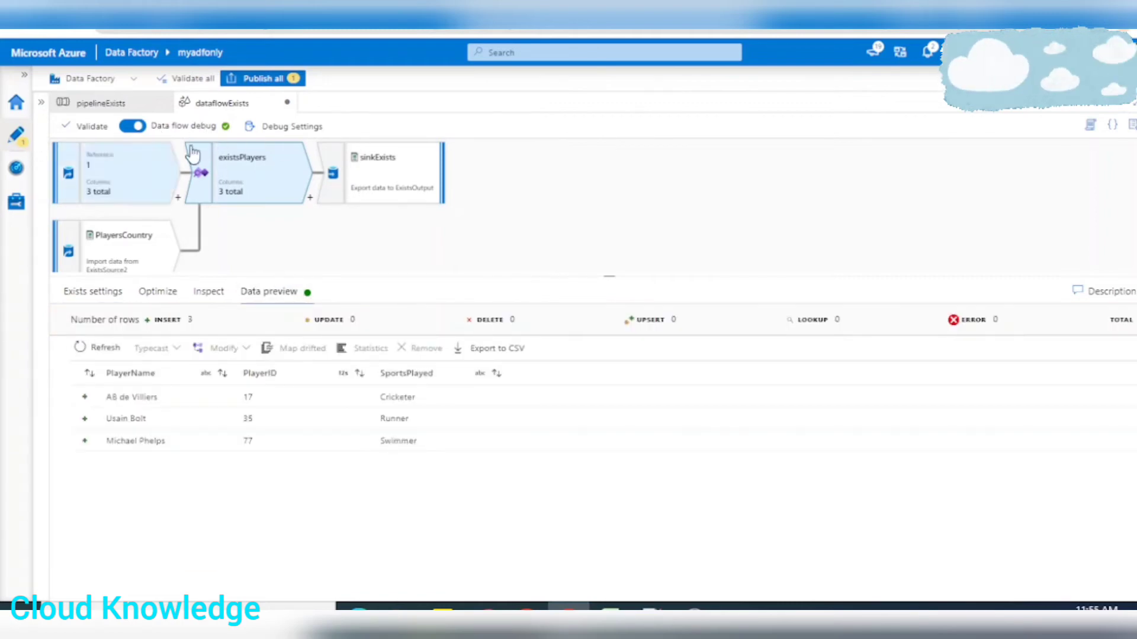
{"action": "left_click", "coordinate": [107, 350]}
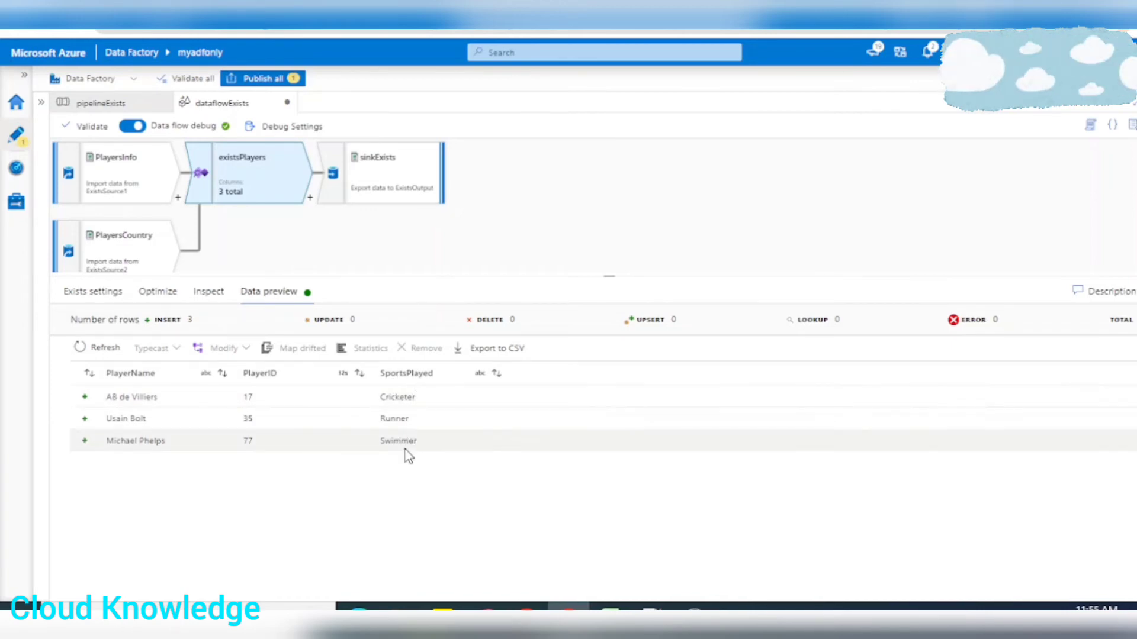
Change the single output file name of sinkExists to ExistsPlayersEndswithER.csv
{"action": "left_click", "coordinate": [388, 177]}
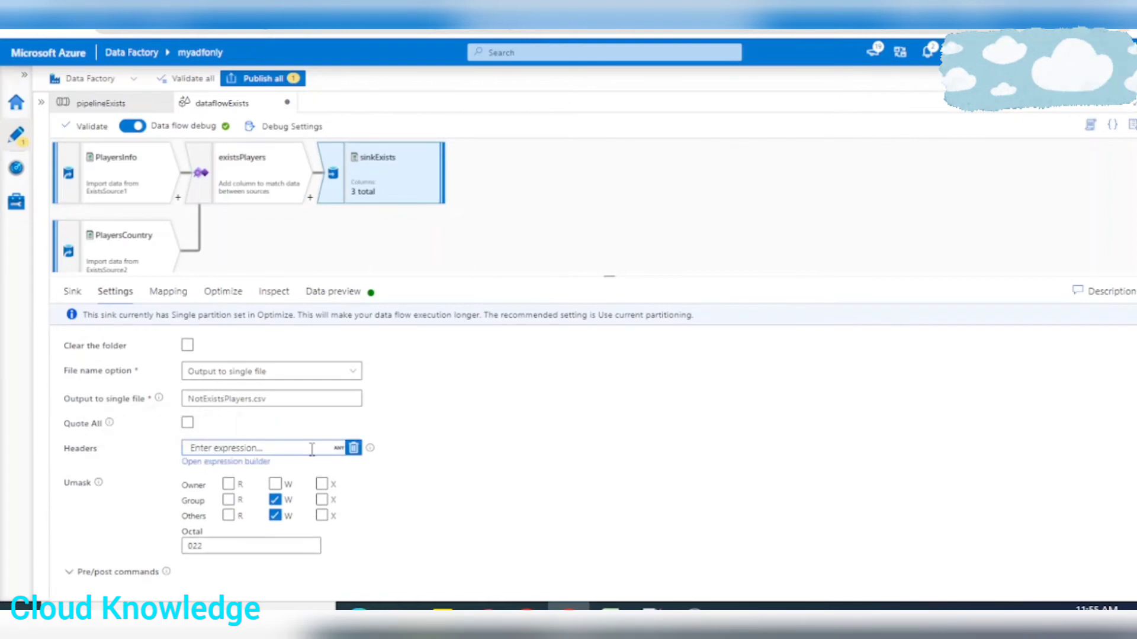
{"action": "left_click", "coordinate": [203, 398]}
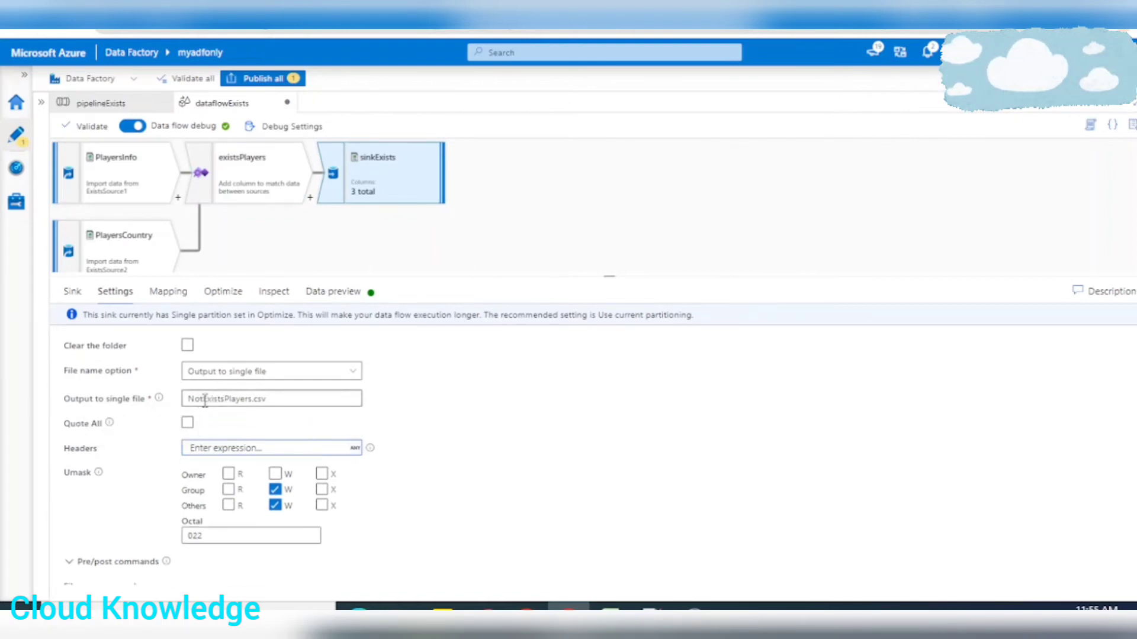
{"action": "key", "text": "BackSpace"}
{"action": "key", "text": "BackSpace"}
{"action": "key", "text": "BackSpace"}
{"action": "key", "text": "ctrl+Right"}
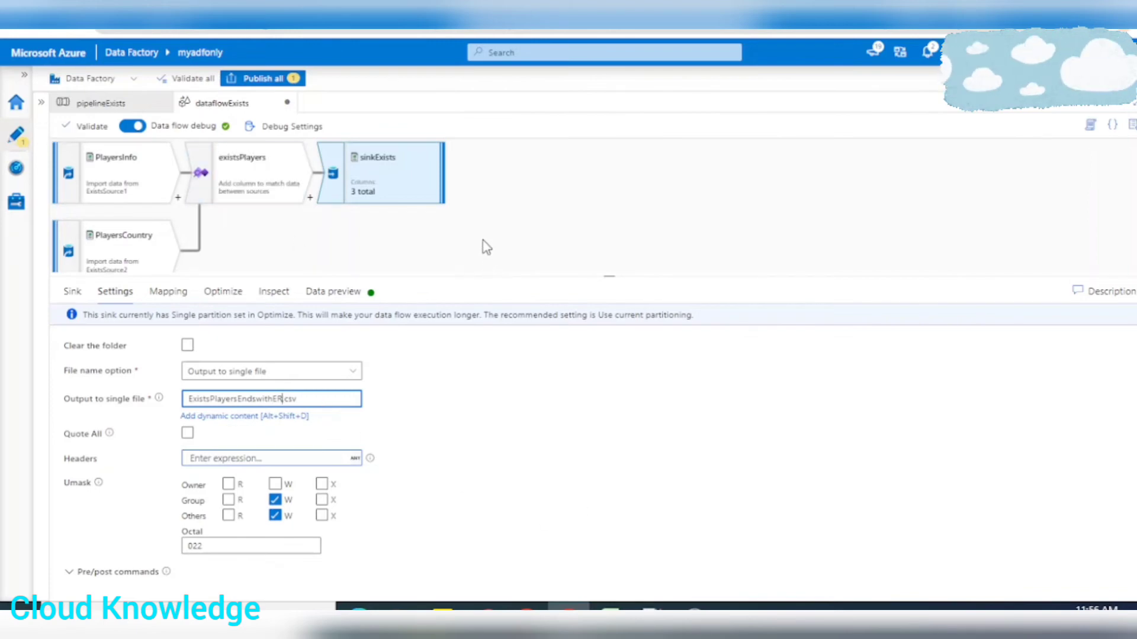
Publish the data flow changes and start a debug run of pipelineExists
{"action": "left_click", "coordinate": [258, 79]}
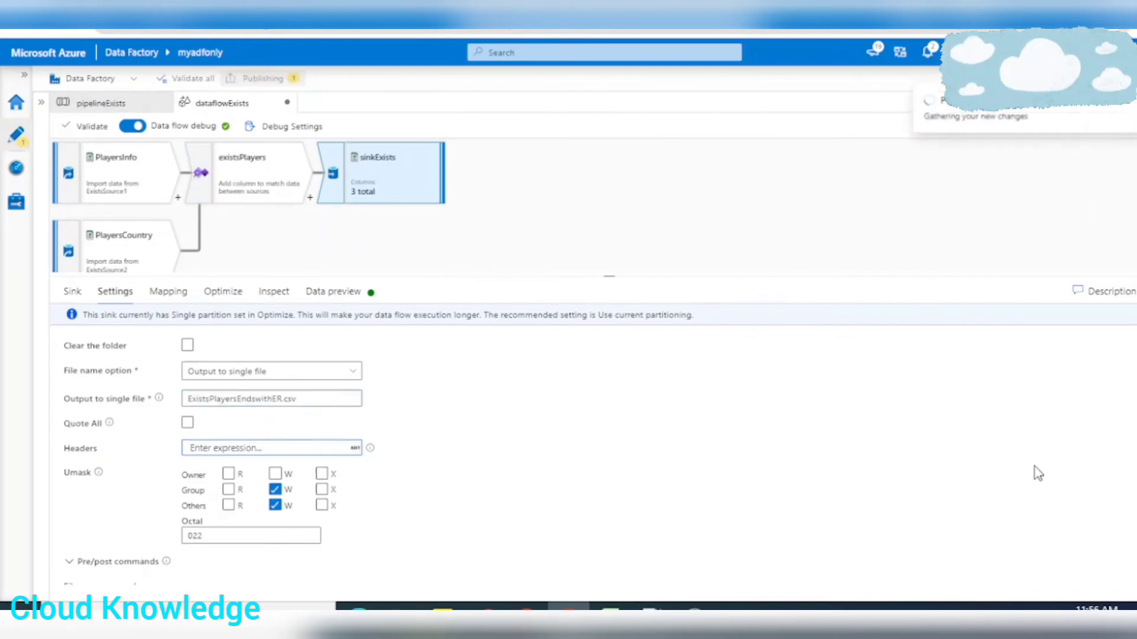
{"action": "left_click", "coordinate": [786, 584]}
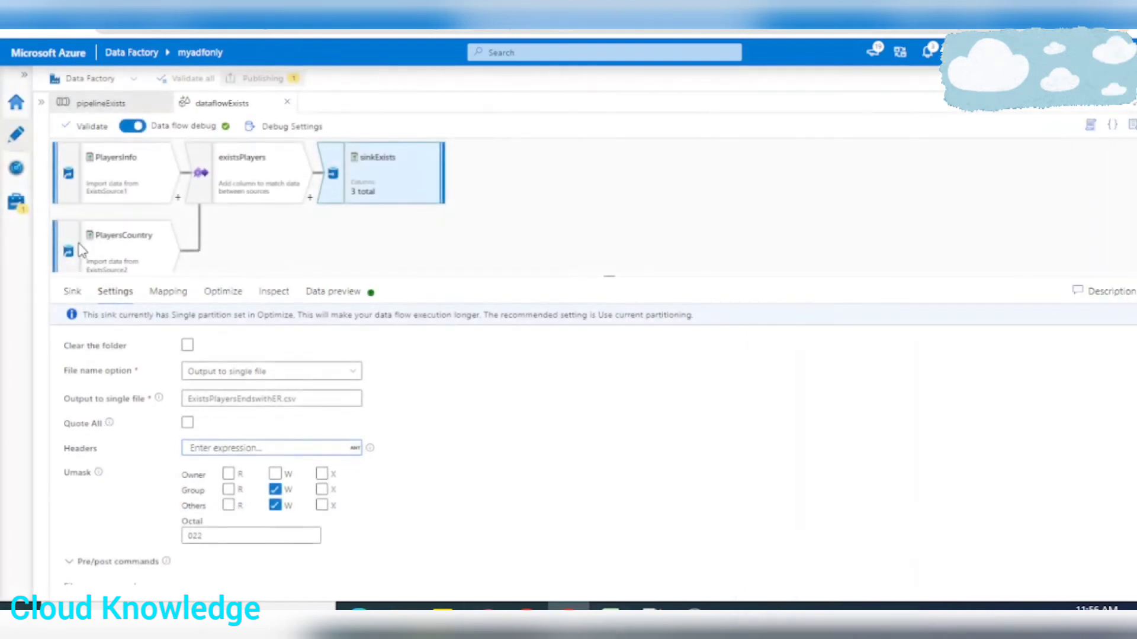
{"action": "left_click", "coordinate": [93, 108]}
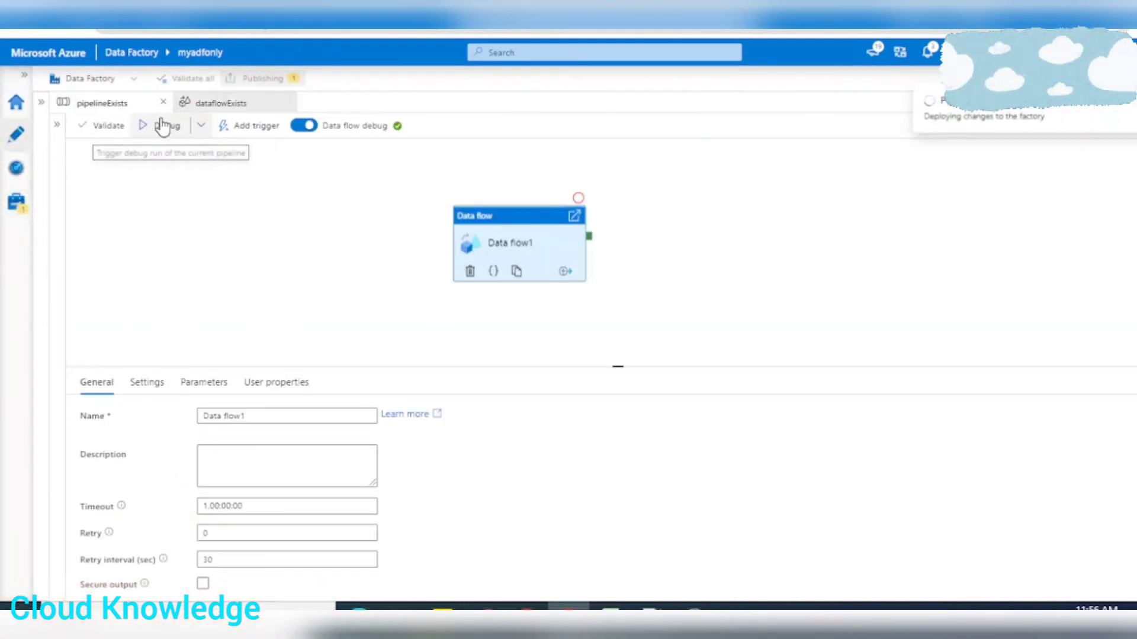
{"action": "left_click", "coordinate": [172, 125]}
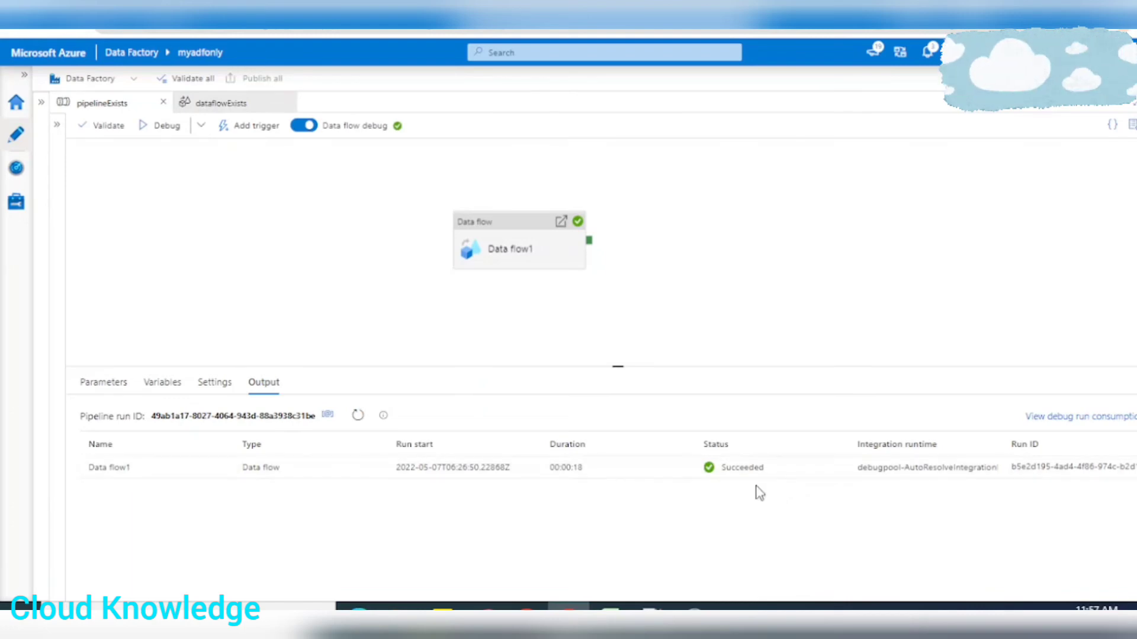
Set the exist type of existsPlayers in dataflowExists to Doesn't exist and refresh its data preview
{"action": "left_click", "coordinate": [216, 103]}
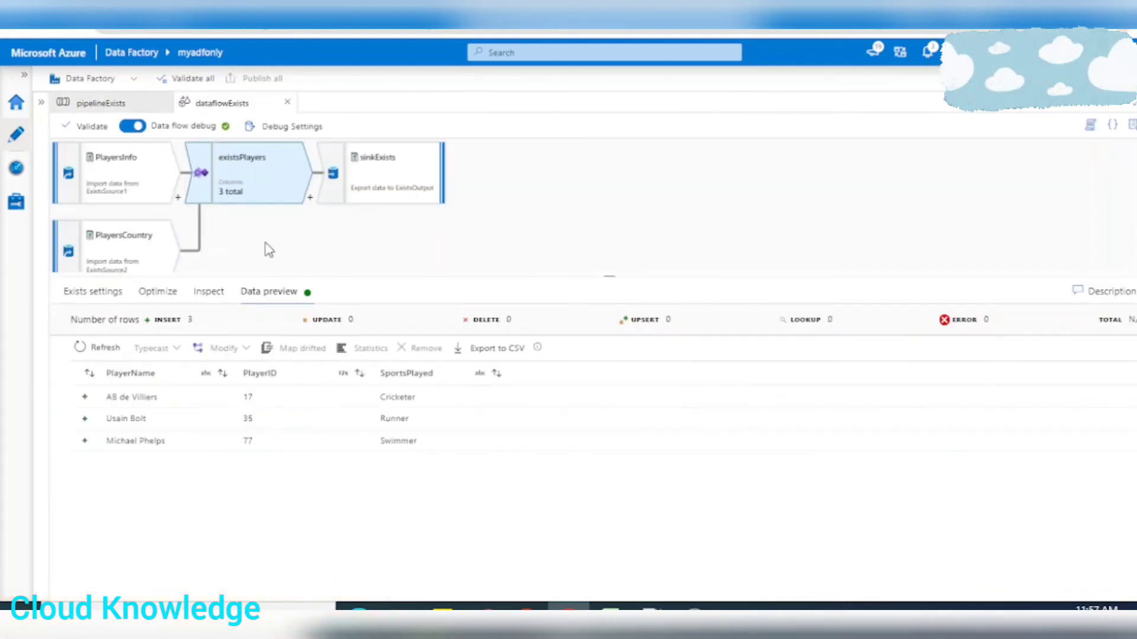
{"action": "left_click", "coordinate": [93, 291]}
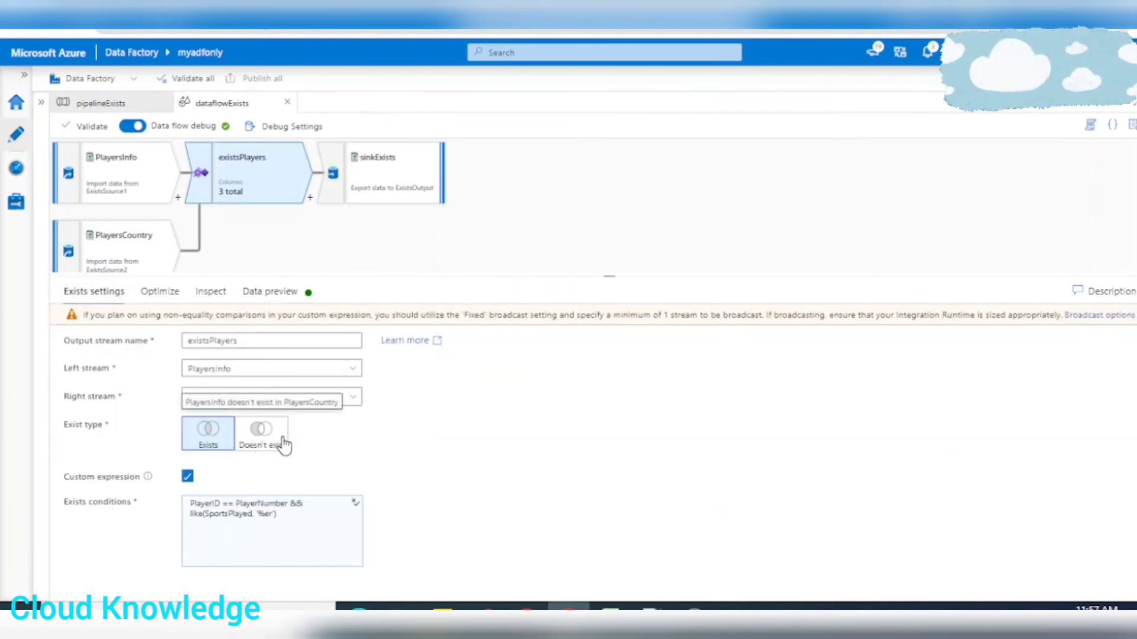
{"action": "left_click", "coordinate": [263, 434]}
{"action": "left_click", "coordinate": [263, 292]}
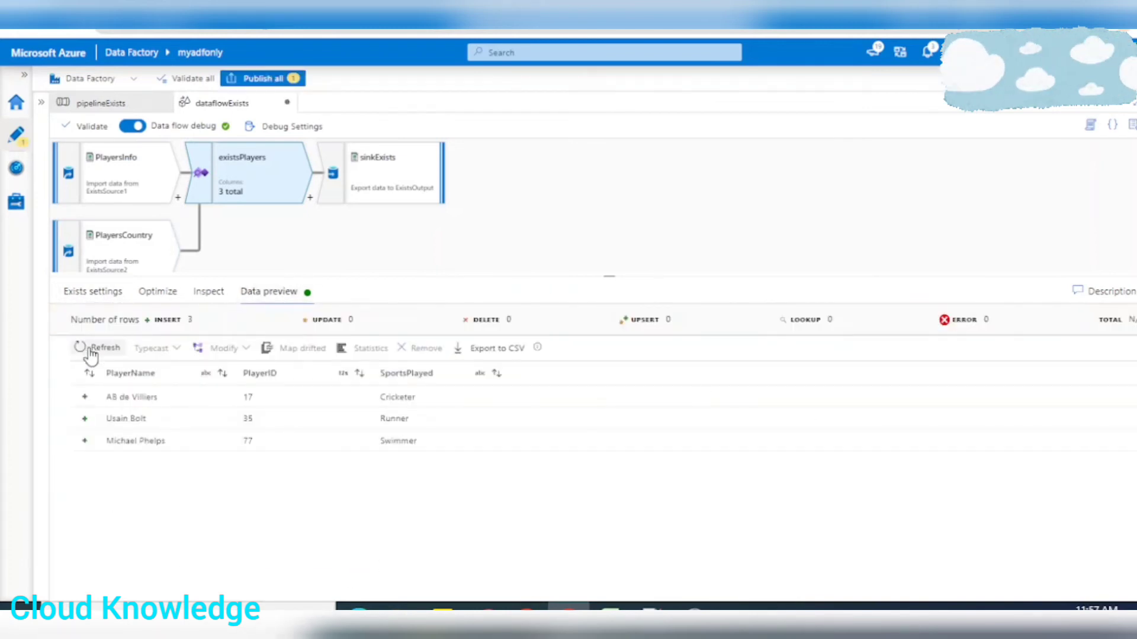
{"action": "left_click", "coordinate": [101, 349]}
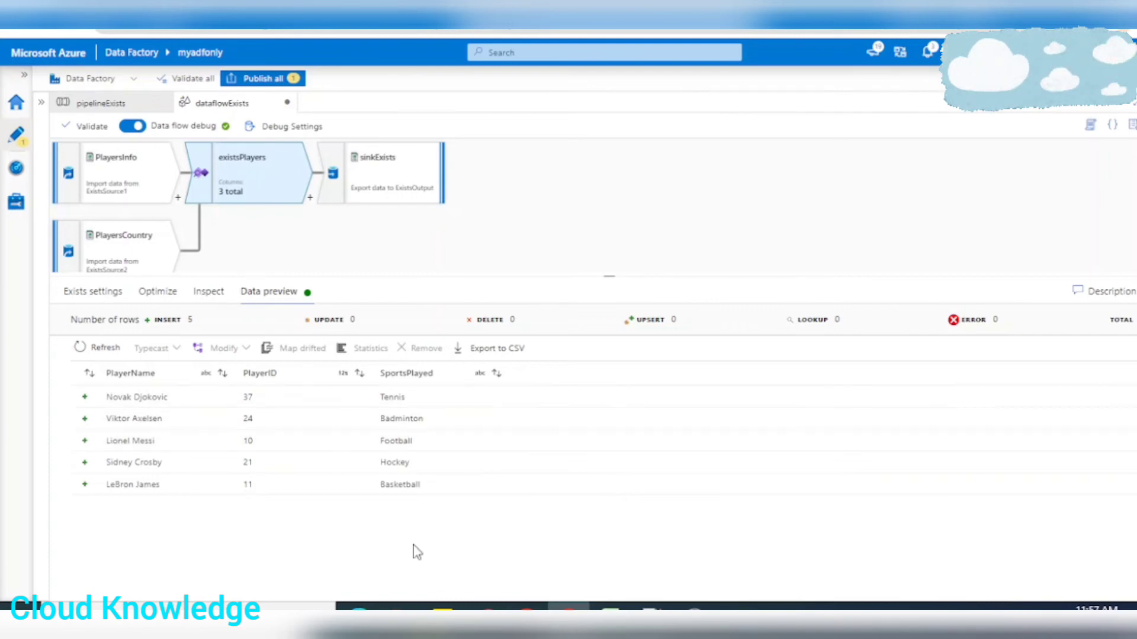
Change the single output file name of sinkExists to NotExistsPlayersEndswithER.csv
{"action": "left_click", "coordinate": [394, 181]}
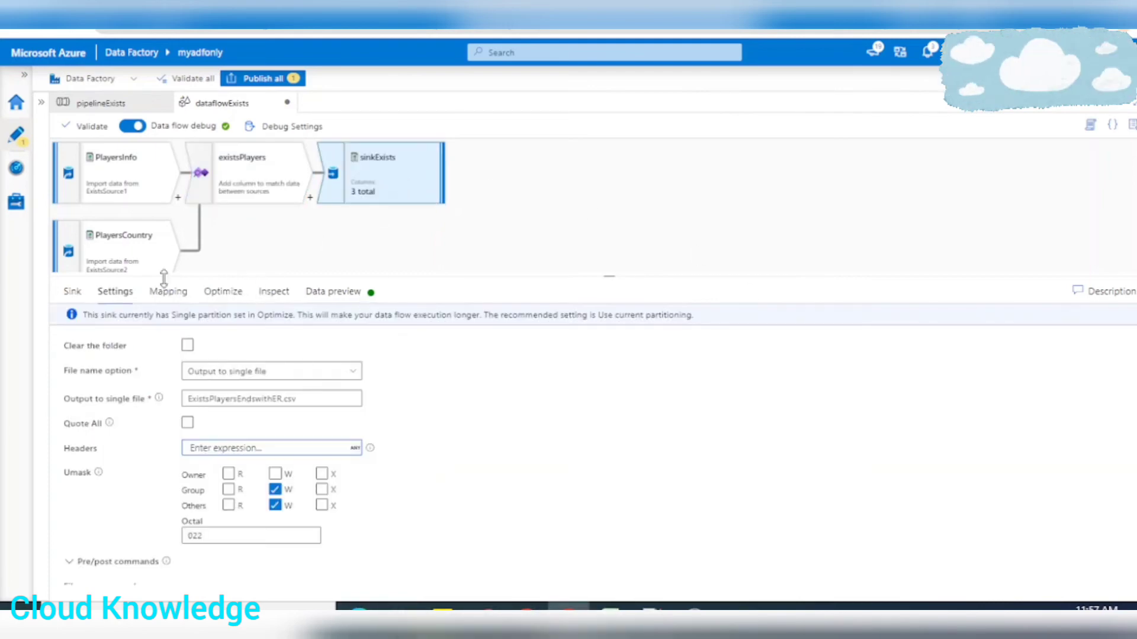
{"action": "left_click", "coordinate": [191, 398]}
{"action": "type", "text": "NO"}
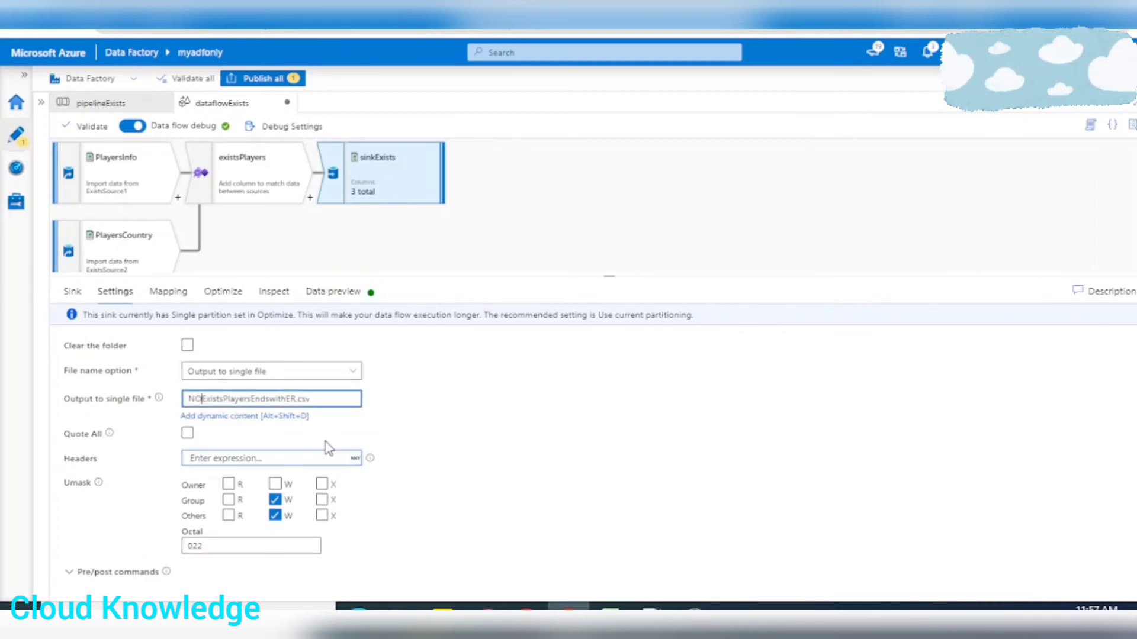
{"action": "key", "text": "BackSpace"}
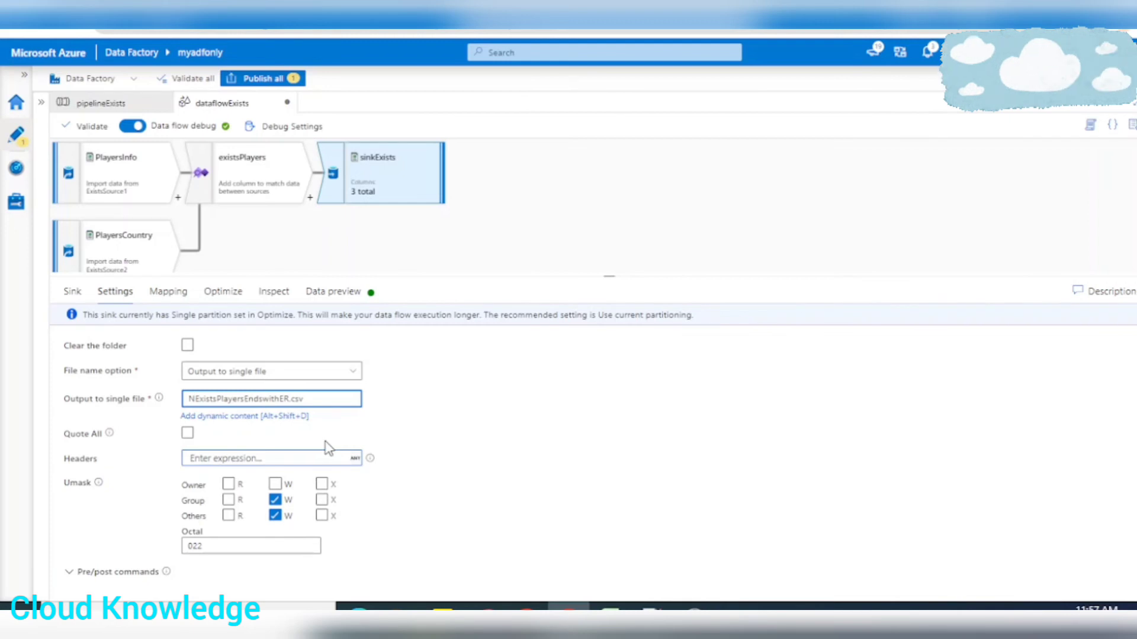
{"action": "type", "text": "ot"}
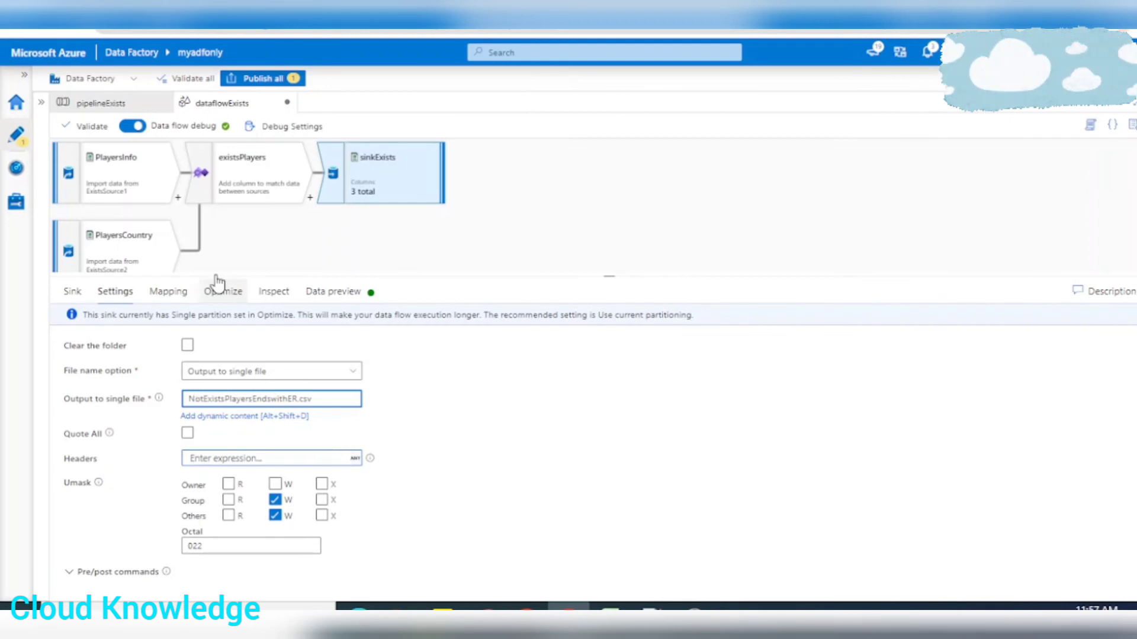
Publish the Doesn't exist version of the data flow and debug pipelineExists again
{"action": "left_click", "coordinate": [269, 79]}
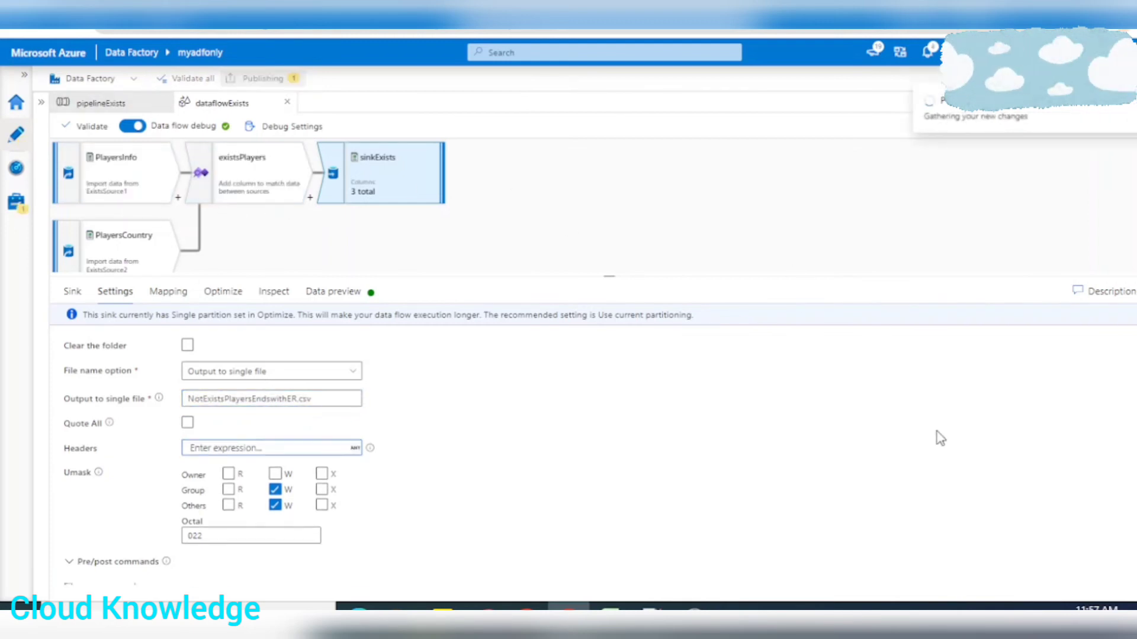
{"action": "left_click", "coordinate": [781, 583]}
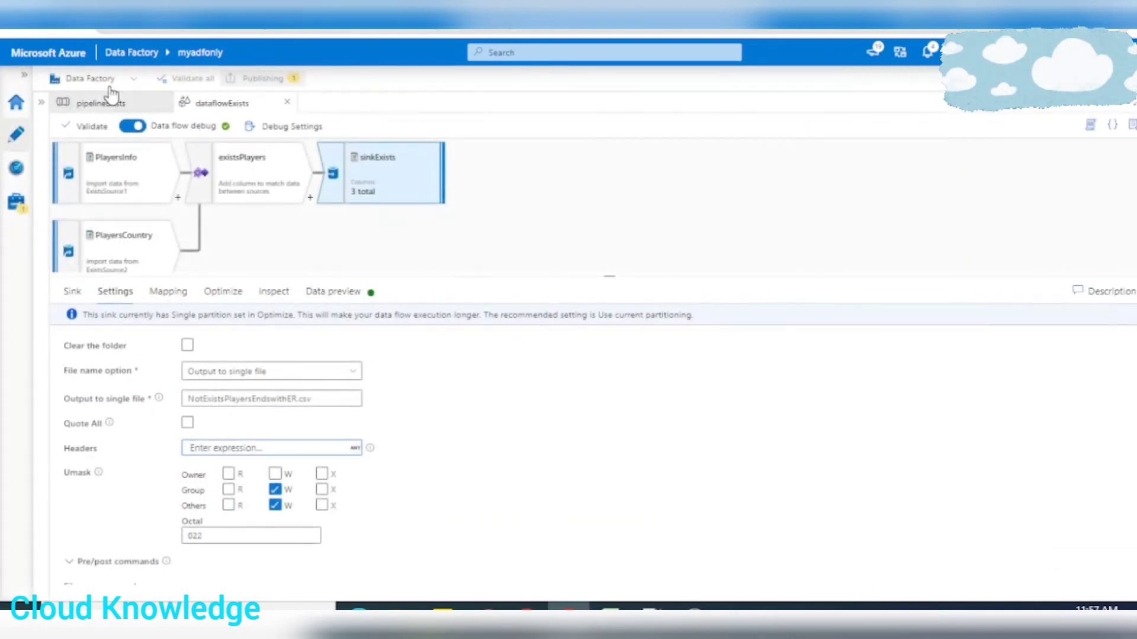
{"action": "left_click", "coordinate": [126, 106]}
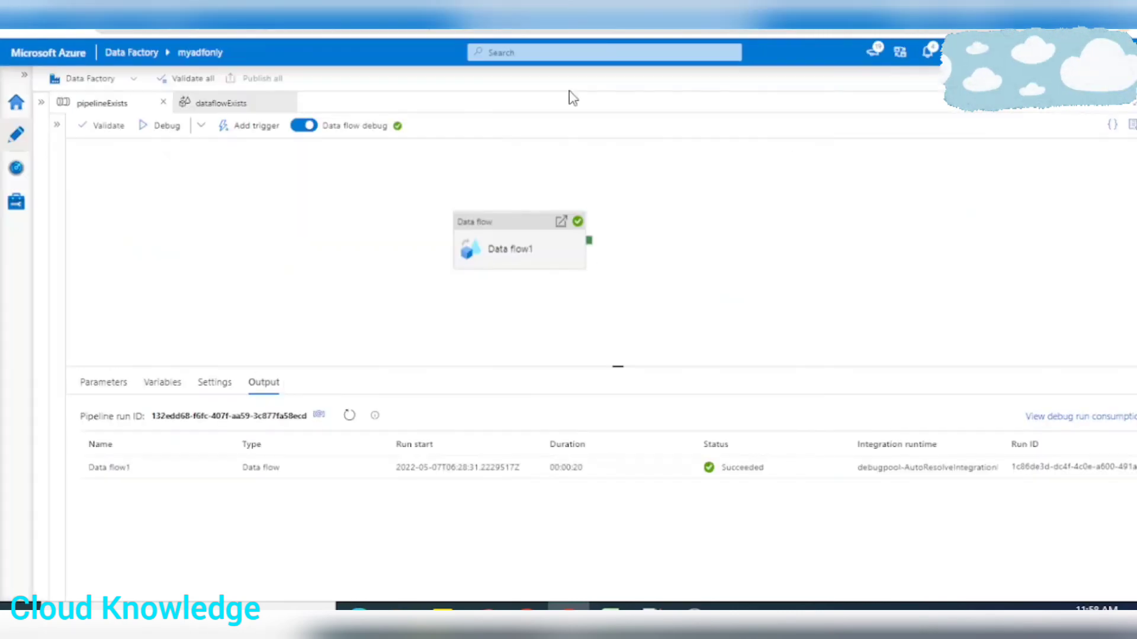
Switch to adfcontainer in the Azure portal and inspect the SportsPlayed values in OutputFolder's ExistsPlayersEndswithER.csv
{"action": "left_click", "coordinate": [254, 107]}
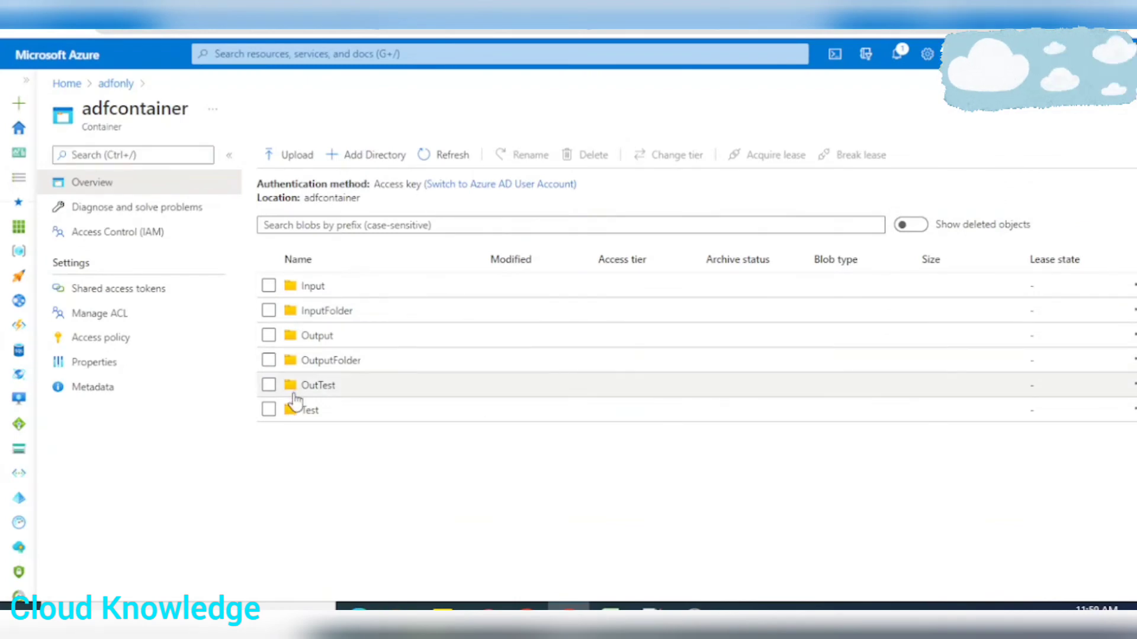
{"action": "left_click", "coordinate": [330, 361]}
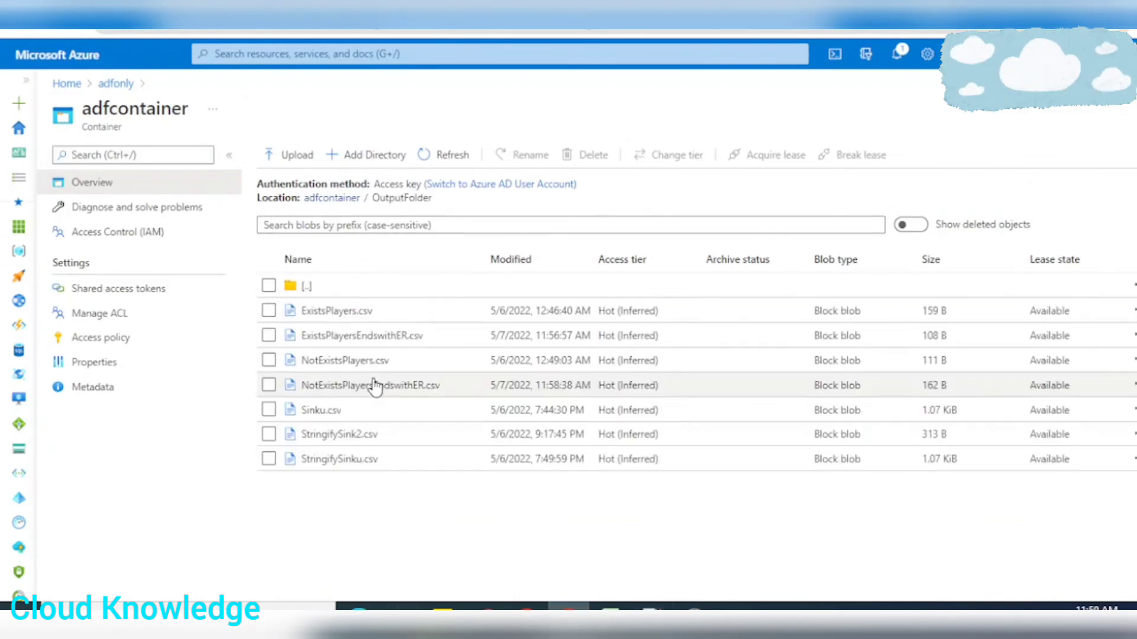
{"action": "left_click", "coordinate": [367, 343]}
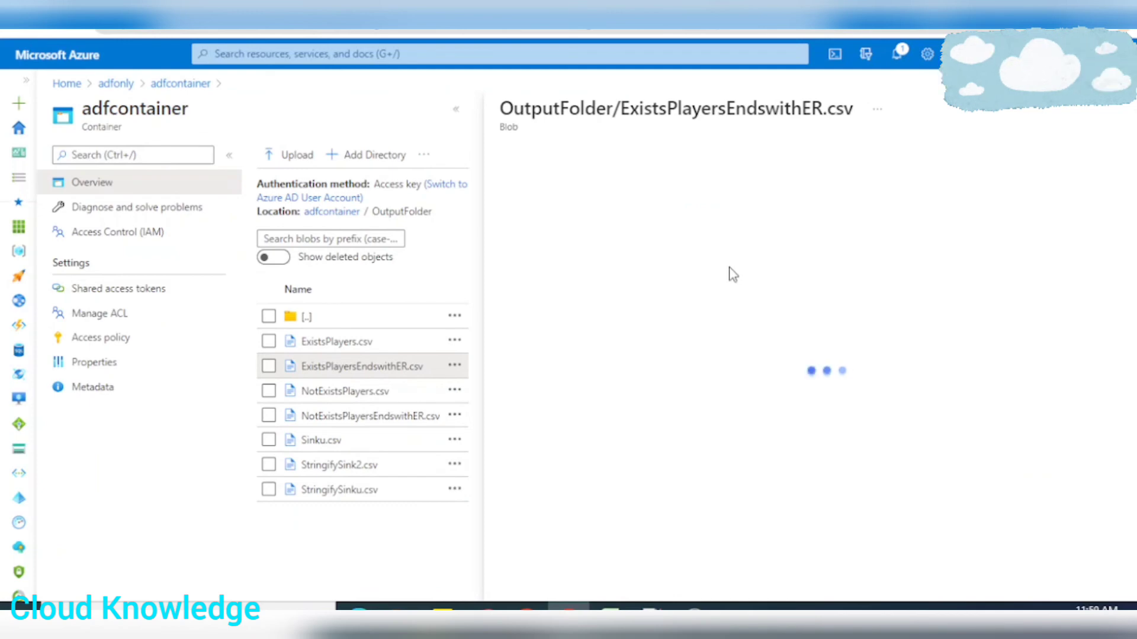
{"action": "left_click", "coordinate": [640, 200]}
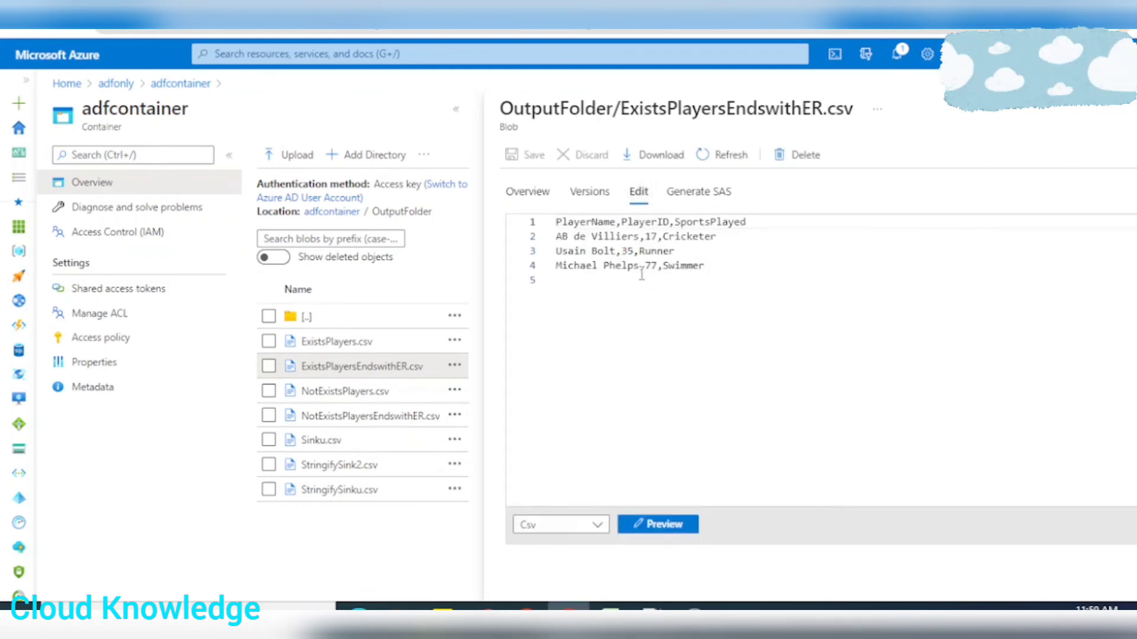
{"action": "left_click_drag", "start_coordinate": [687, 240], "coordinate": [724, 240]}
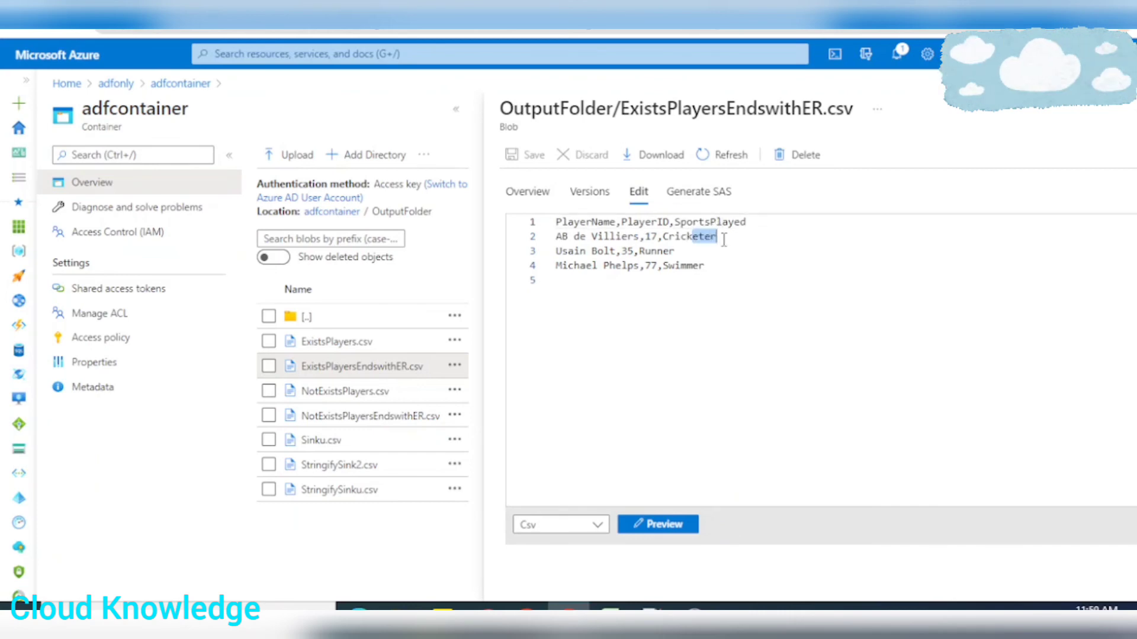
Preview the contents of ExistsPlayersEndswithER.csv and NotExistsPlayersEndswithER.csv in OutputFolder as tables
{"action": "left_click_drag", "start_coordinate": [656, 251], "coordinate": [707, 265]}
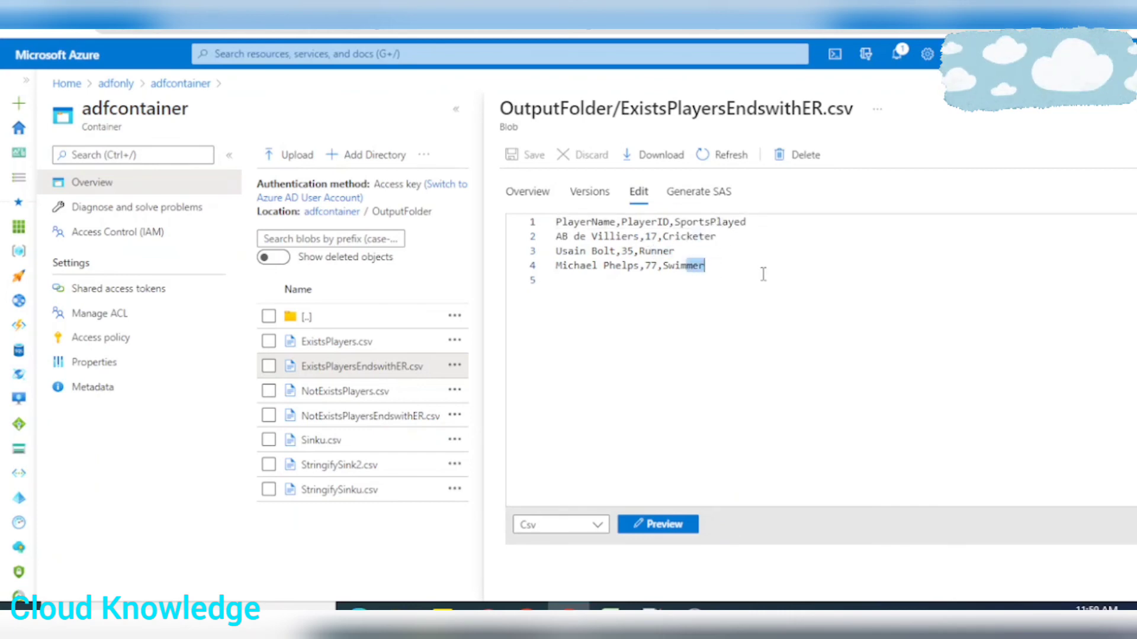
{"action": "left_click", "coordinate": [660, 526]}
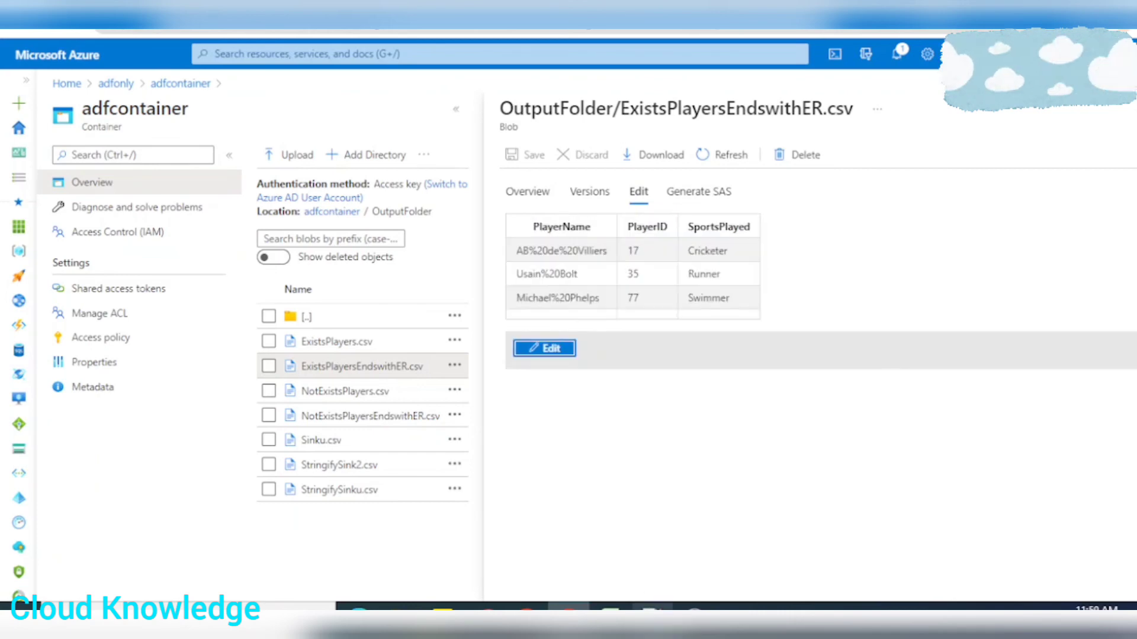
{"action": "left_click", "coordinate": [342, 418]}
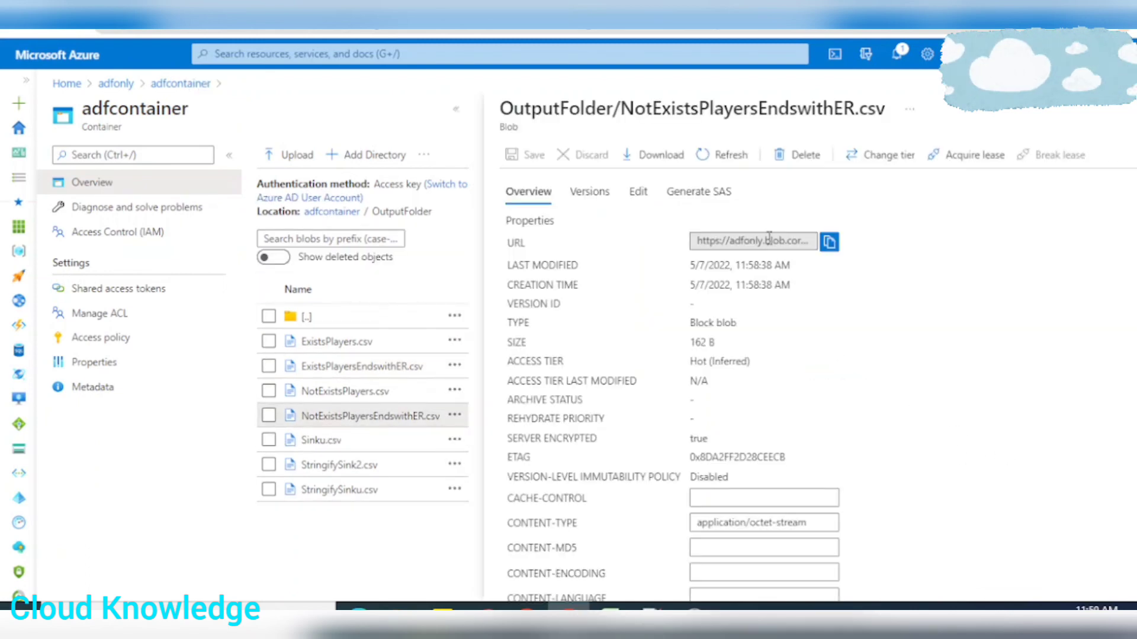
{"action": "left_click", "coordinate": [638, 192]}
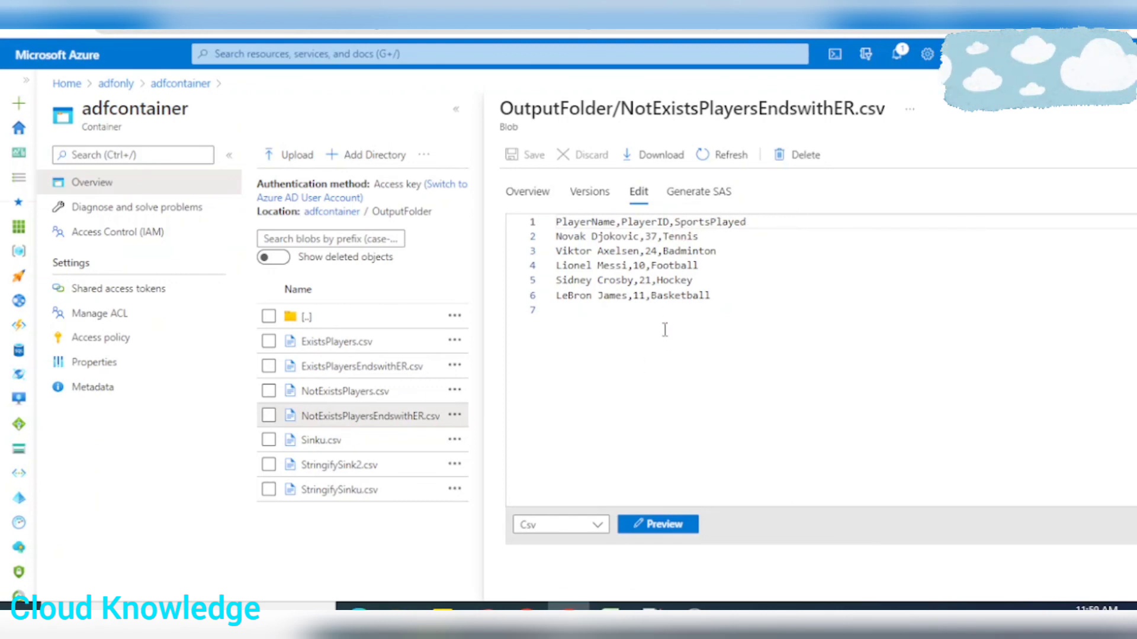
{"action": "left_click", "coordinate": [648, 528]}
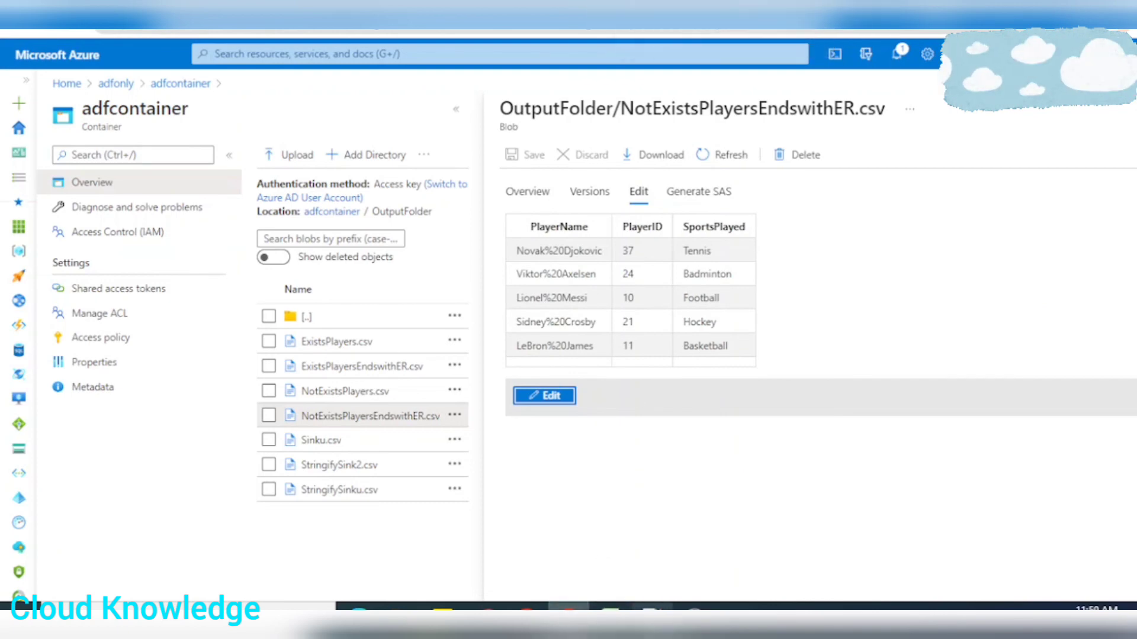
Switch to Azure Data Factory and review the custom exists condition of existsPlayers in dataflowExists
{"action": "left_click", "coordinate": [680, 16]}
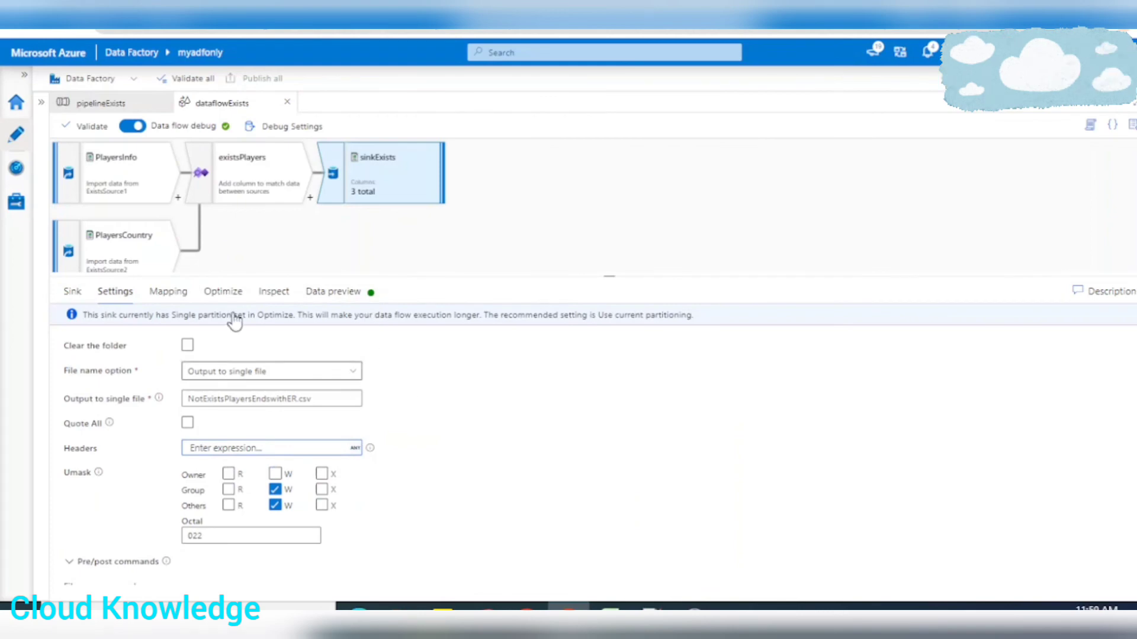
{"action": "left_click", "coordinate": [248, 169]}
{"action": "left_click", "coordinate": [307, 526]}
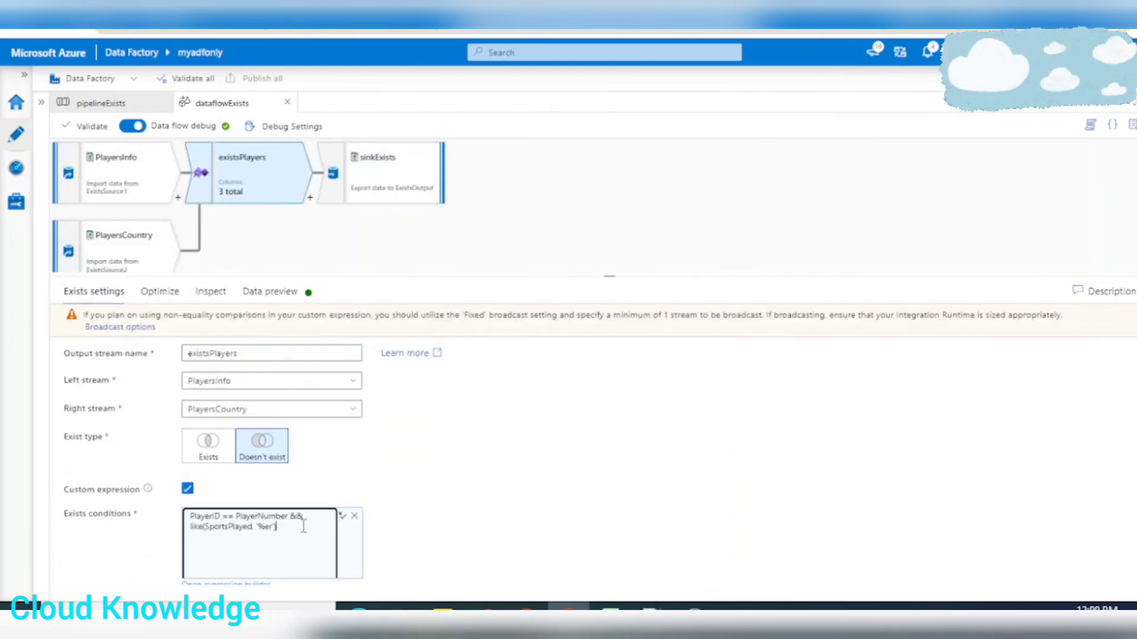
{"action": "left_click_drag", "start_coordinate": [303, 526], "coordinate": [159, 507]}
{"action": "left_click", "coordinate": [502, 487]}
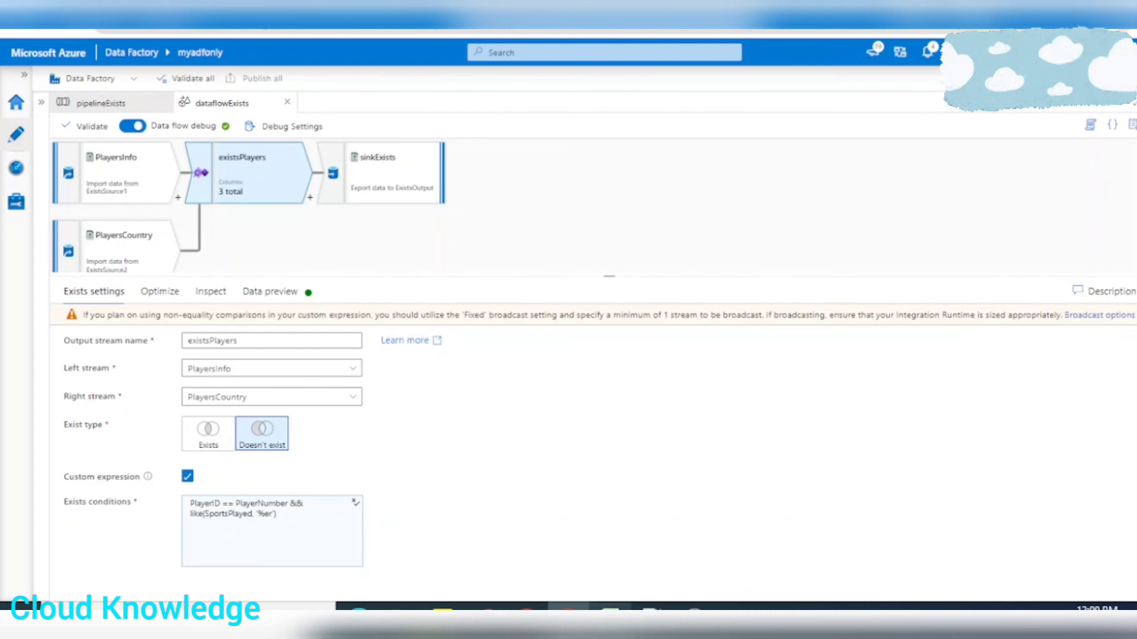
Switch to the Excel workbook and examine the Not Exists table under Output Dataset with Custom Expression, highlighting its PlayerID column
{"action": "left_click", "coordinate": [610, 607]}
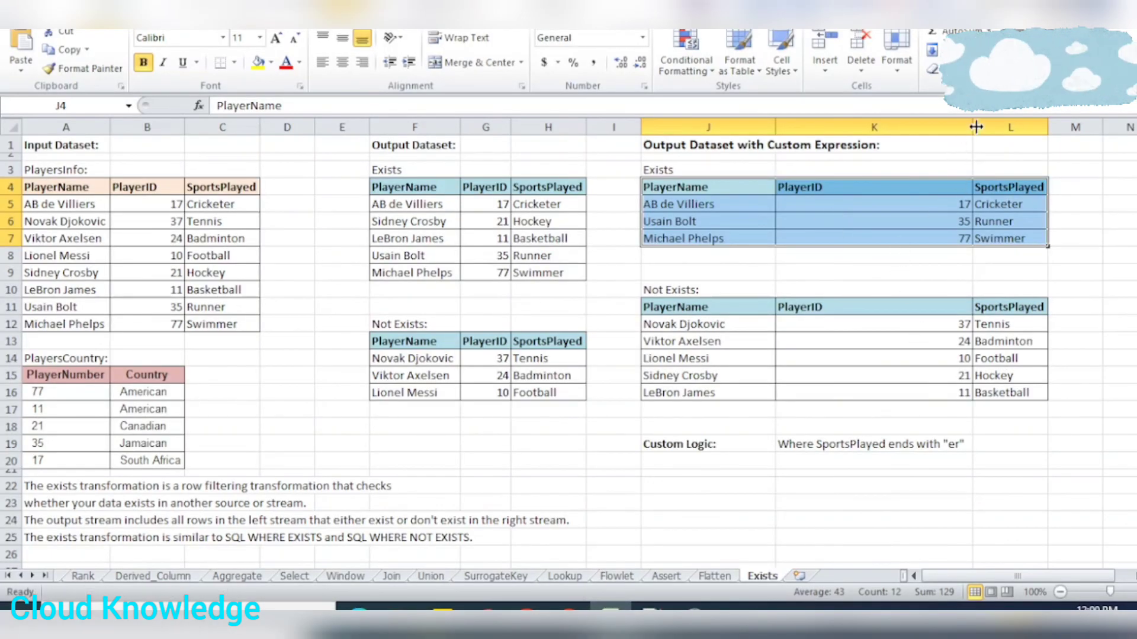
{"action": "left_click", "coordinate": [868, 348]}
{"action": "left_click", "coordinate": [865, 328]}
{"action": "left_click_drag", "start_coordinate": [841, 307], "coordinate": [841, 392]}
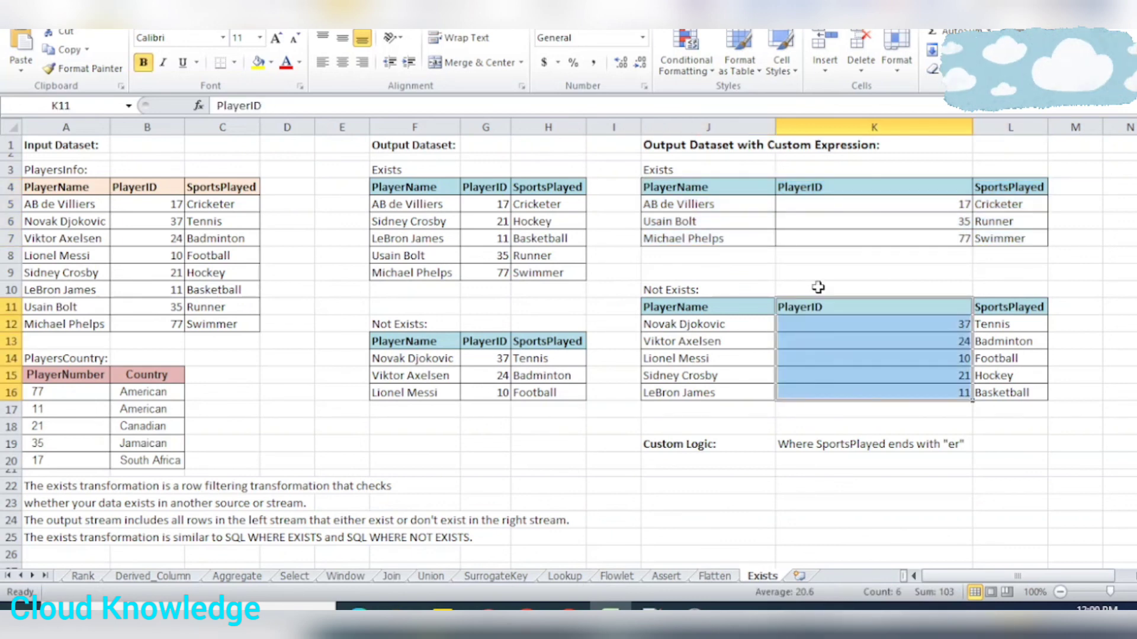